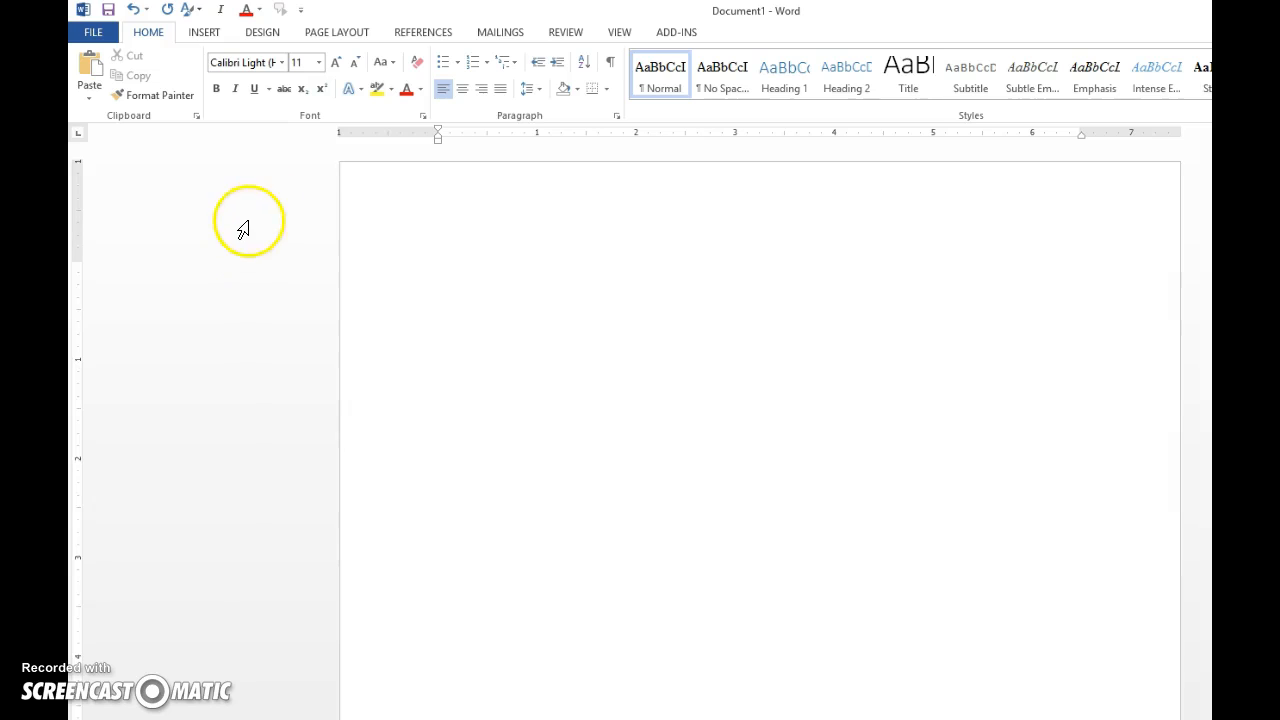
Apply the Normal margin preset so every side of the page is 1 inch.
left_click(341, 33)
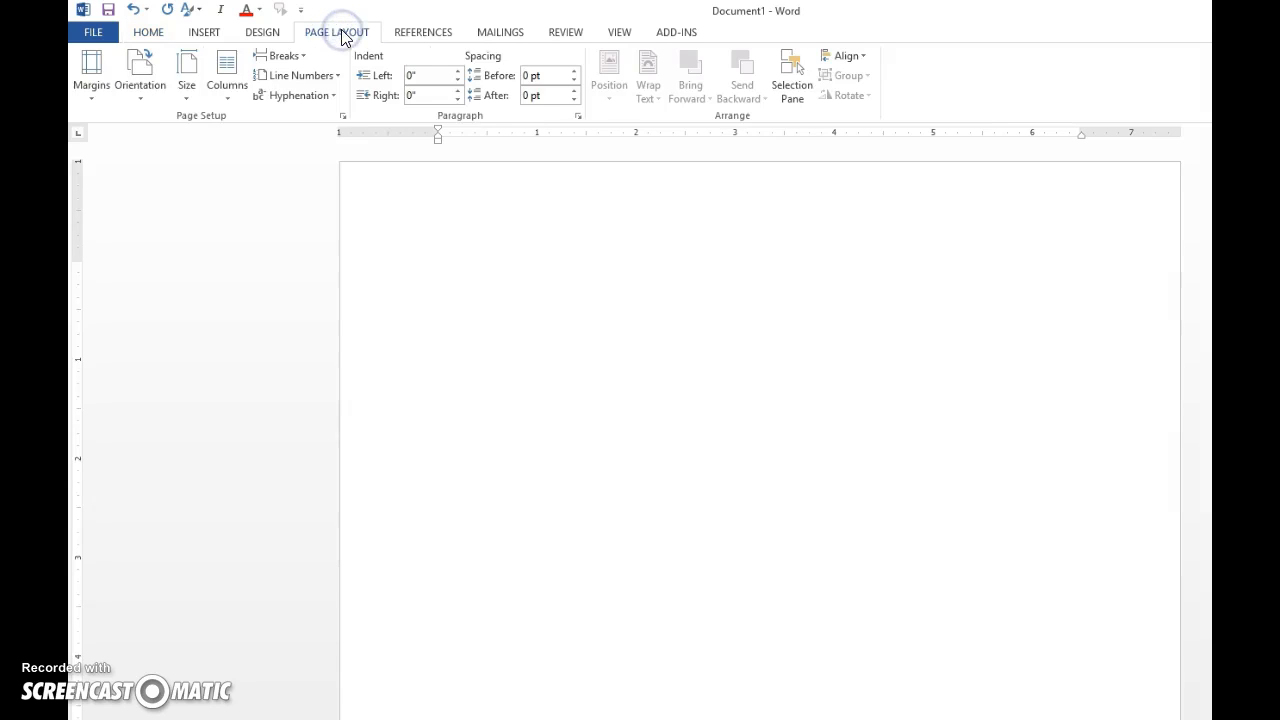
left_click(93, 75)
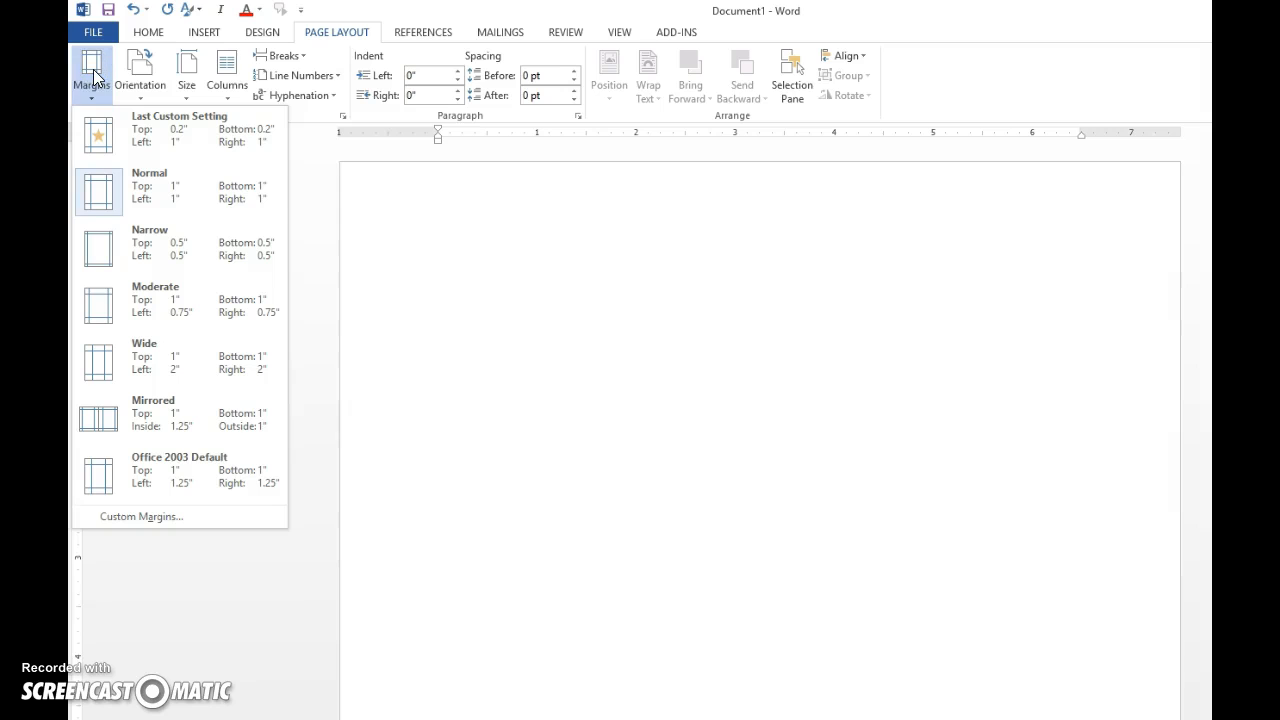
left_click(101, 138)
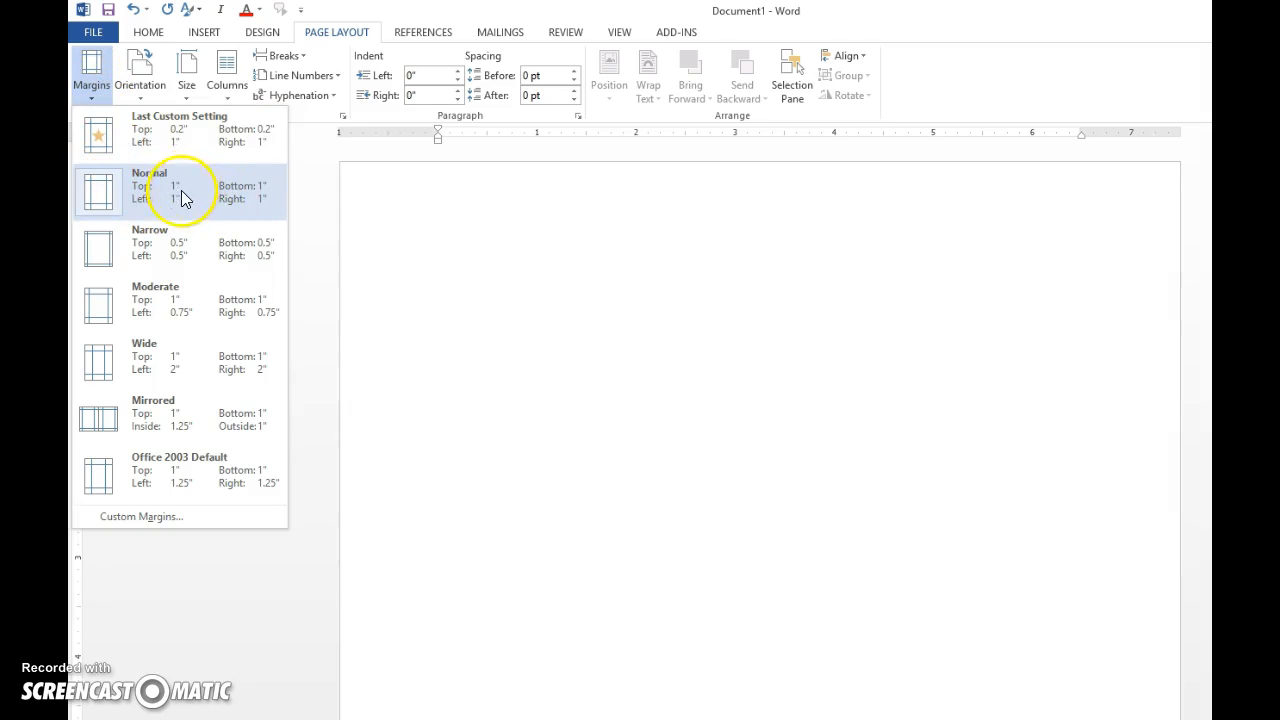
left_click(109, 200)
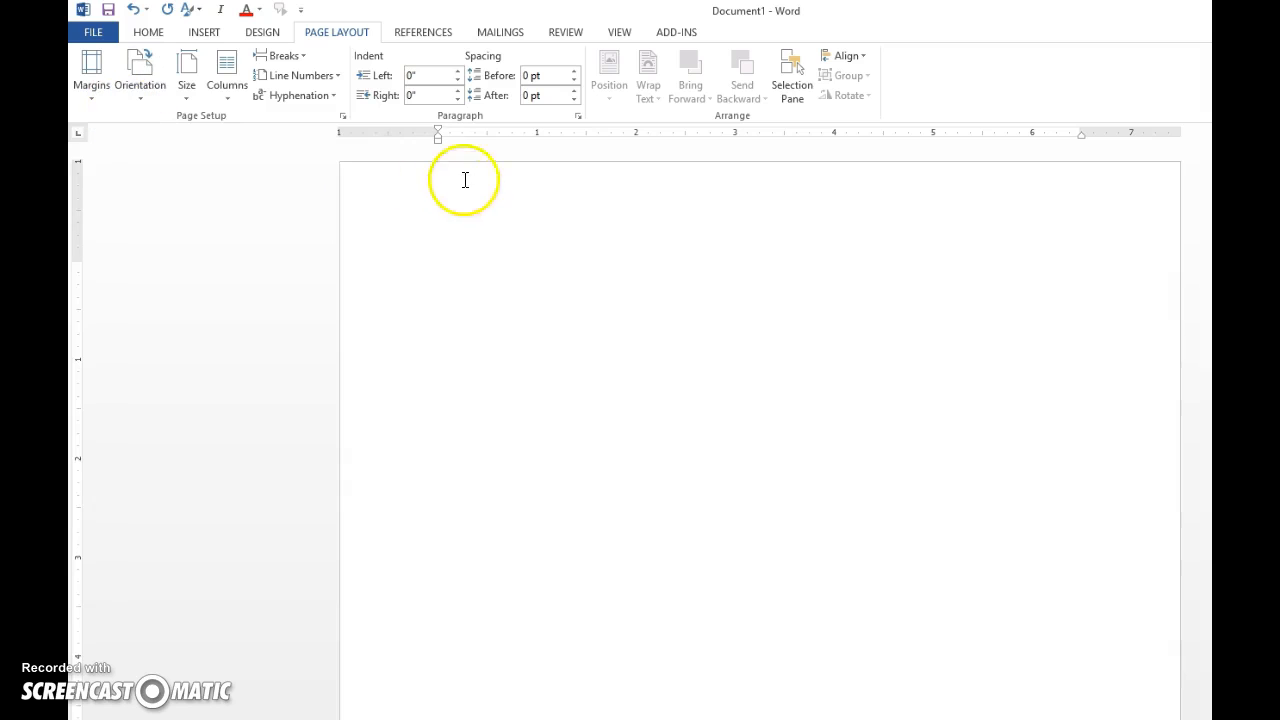
left_click(92, 68)
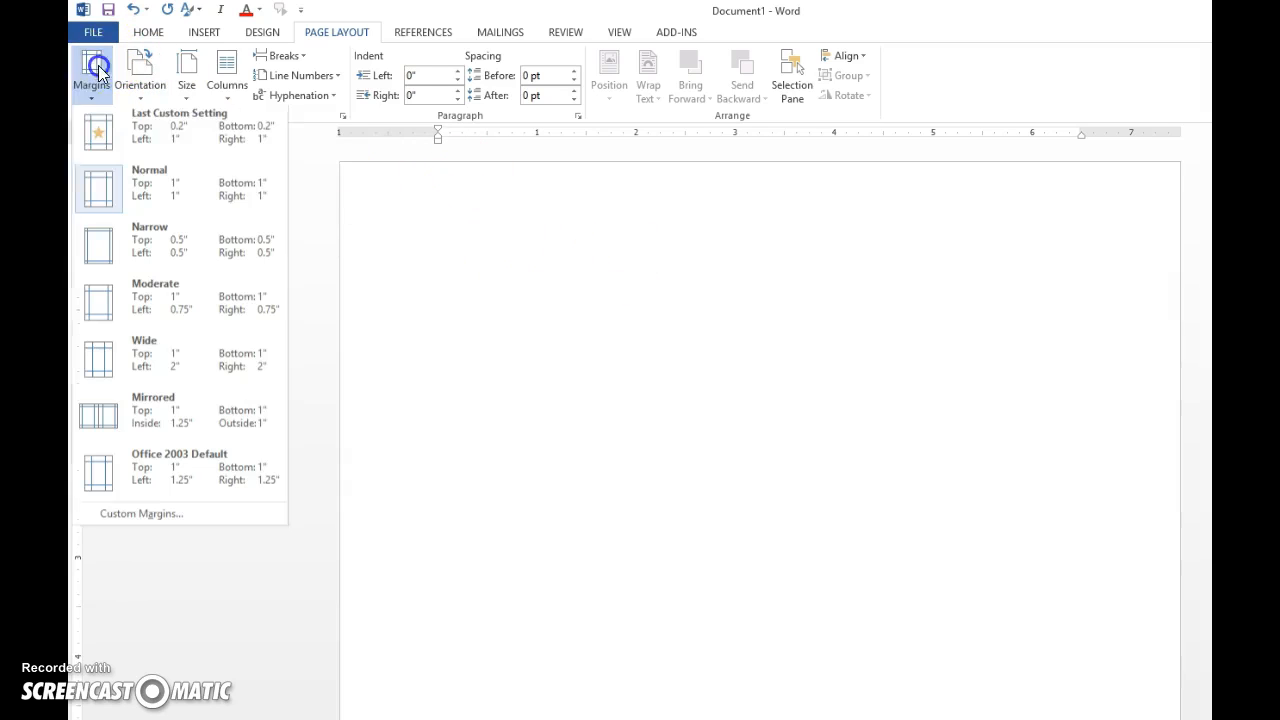
left_click(109, 191)
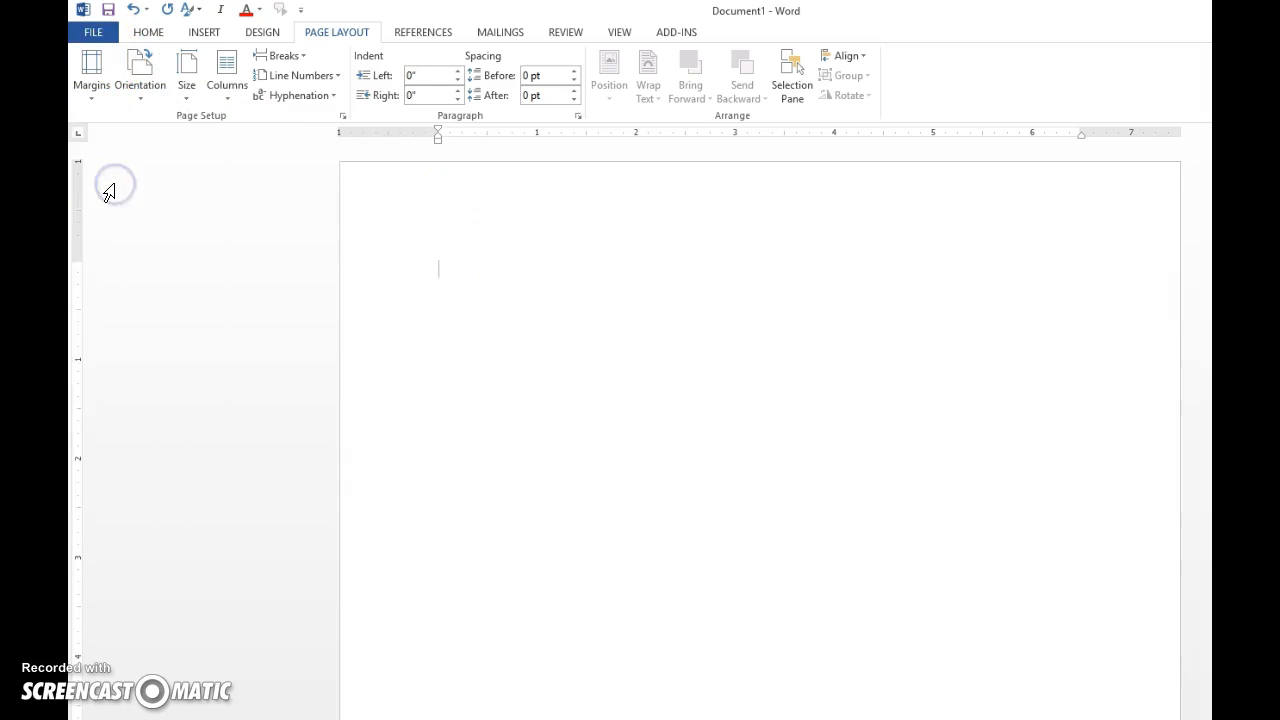
Set the font to Times New Roman at 12 point.
left_click(150, 33)
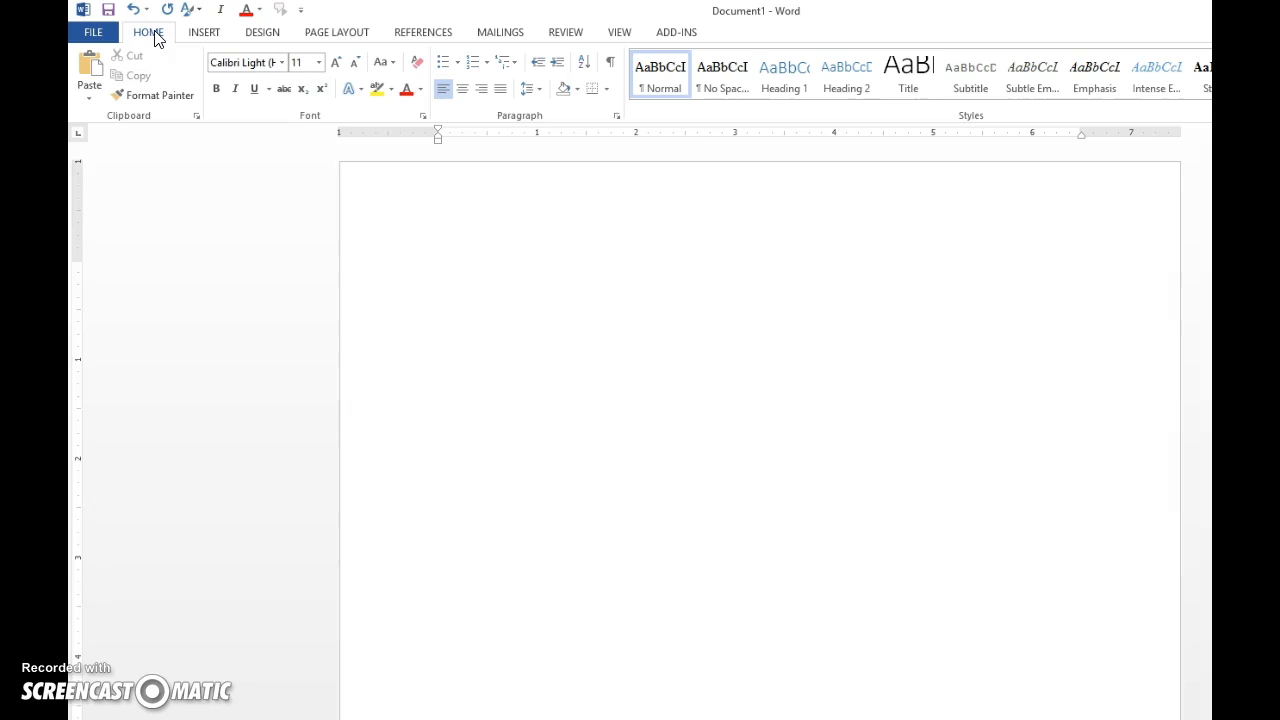
left_click(283, 63)
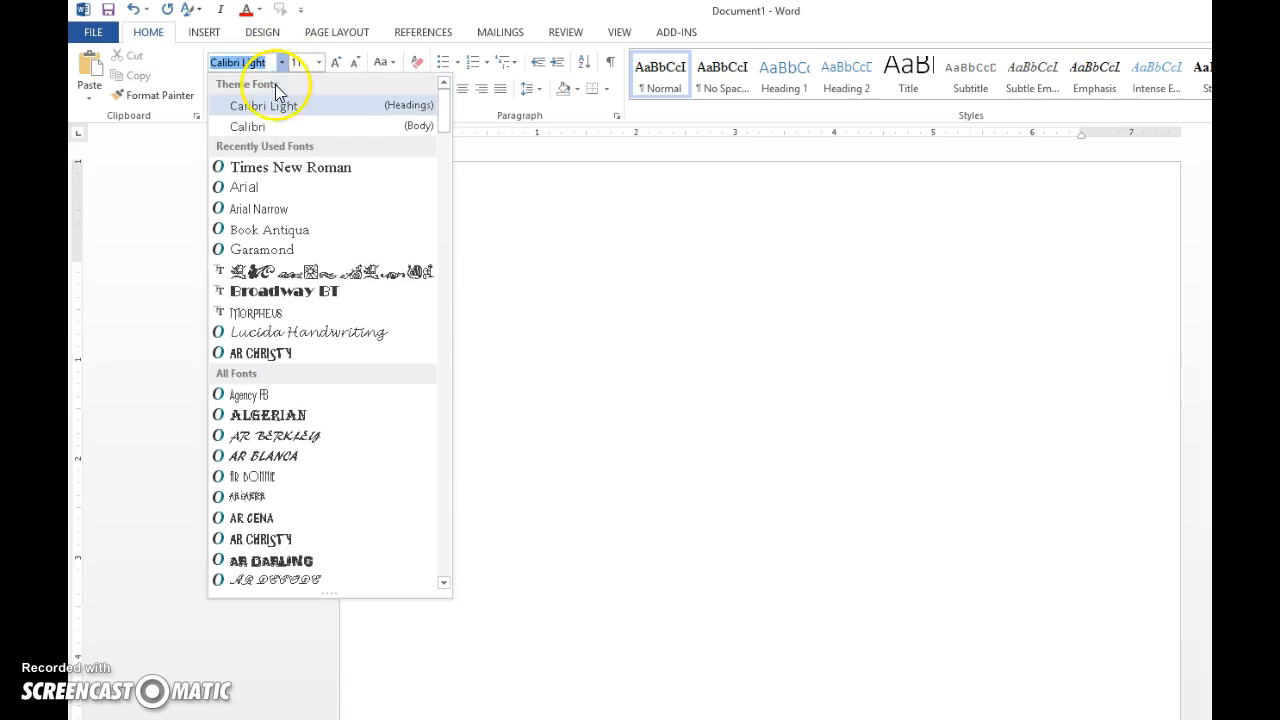
left_click(279, 173)
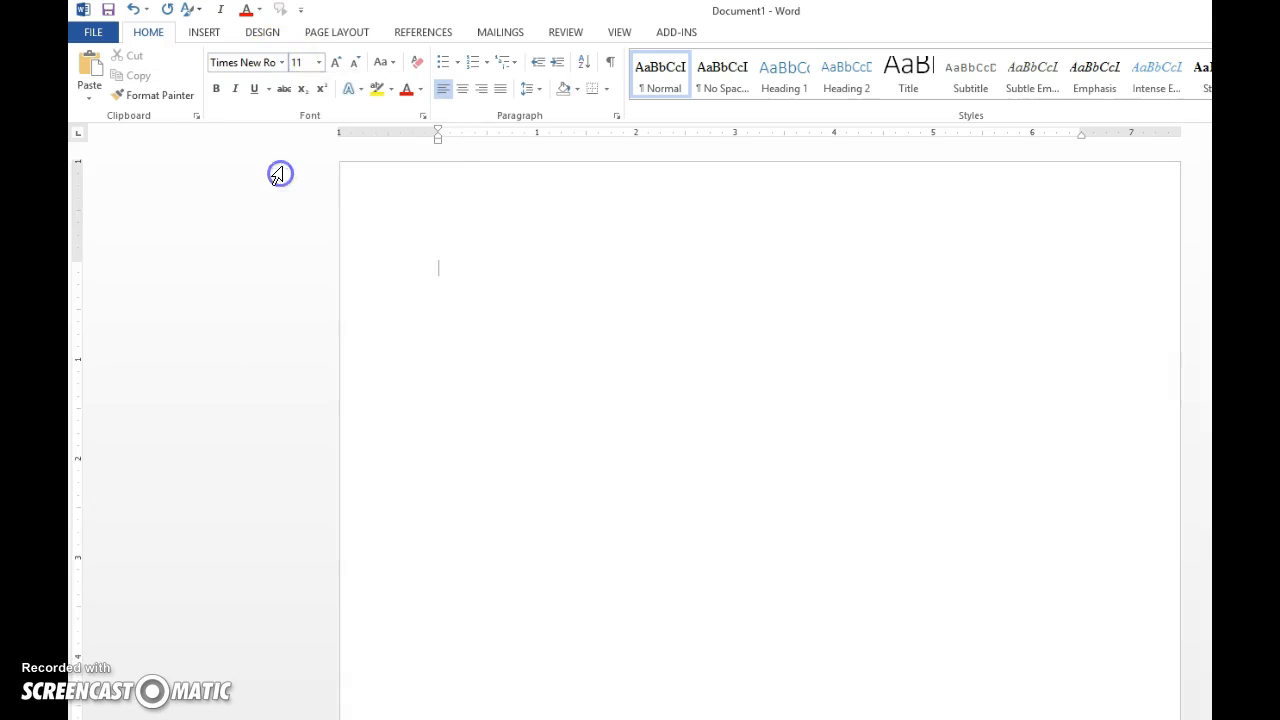
left_click(319, 62)
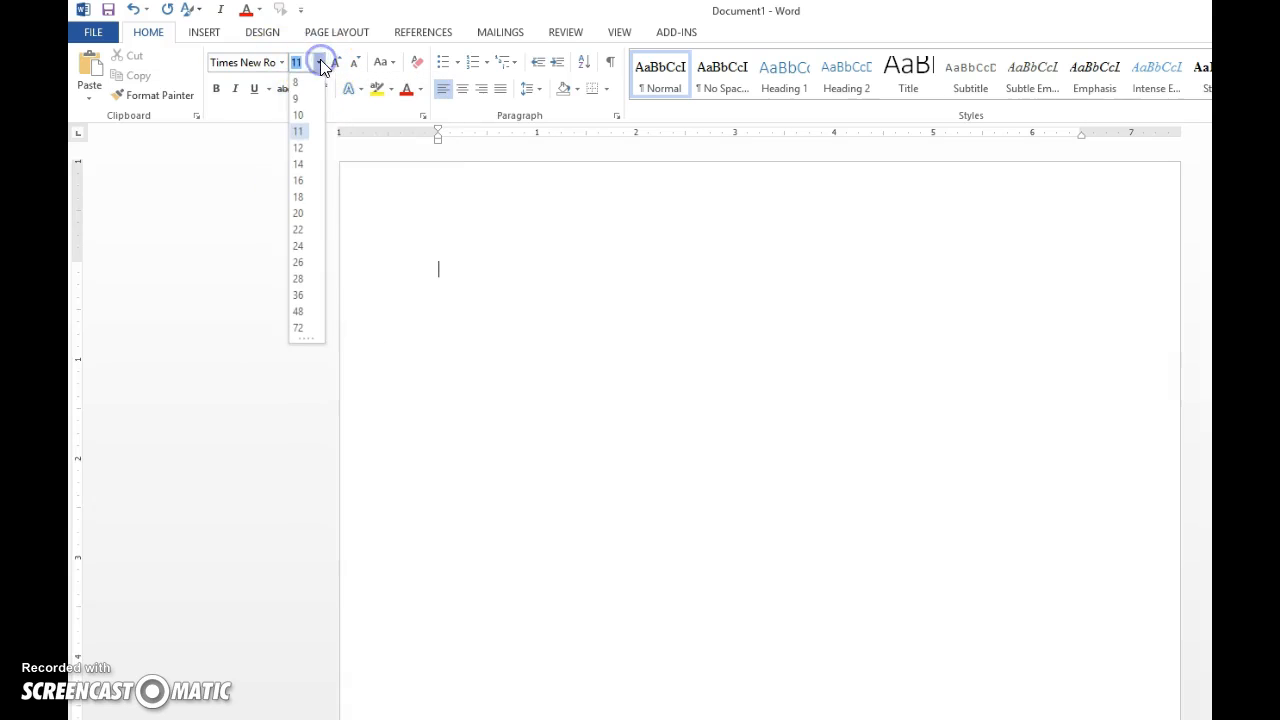
left_click(300, 148)
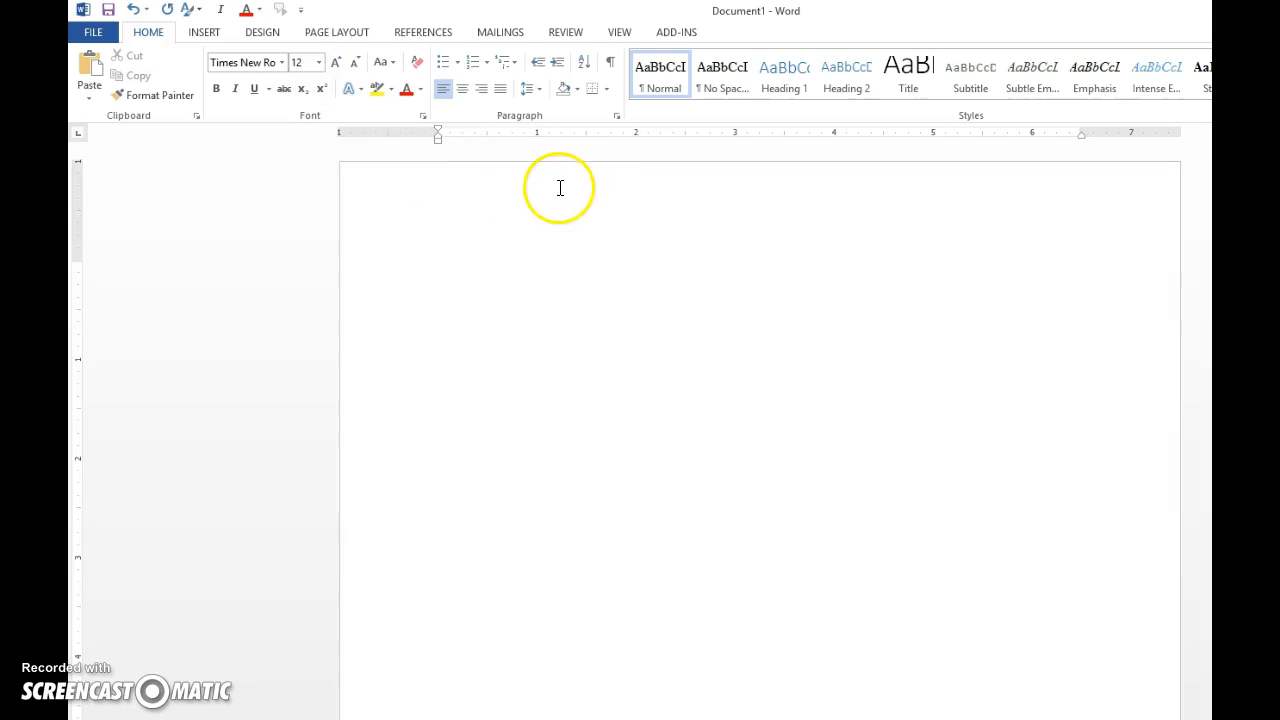
Set the line spacing to 2.0 (double-spaced).
left_click(539, 92)
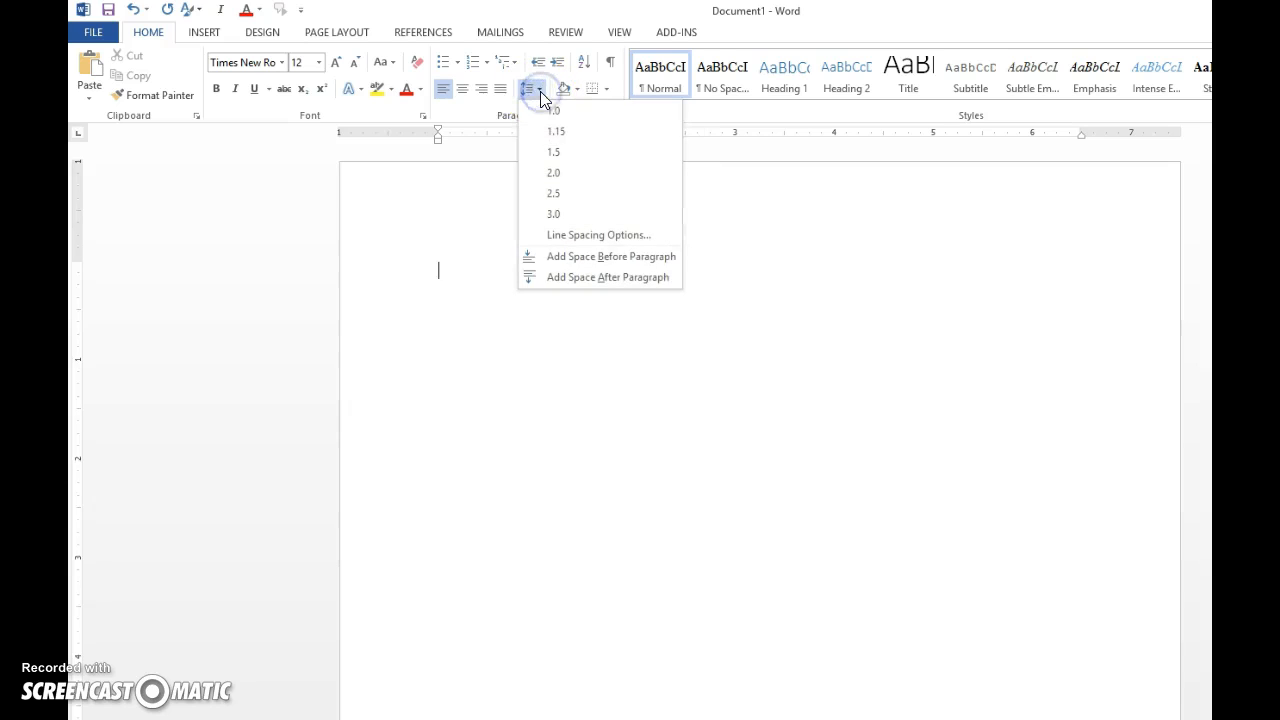
left_click(561, 172)
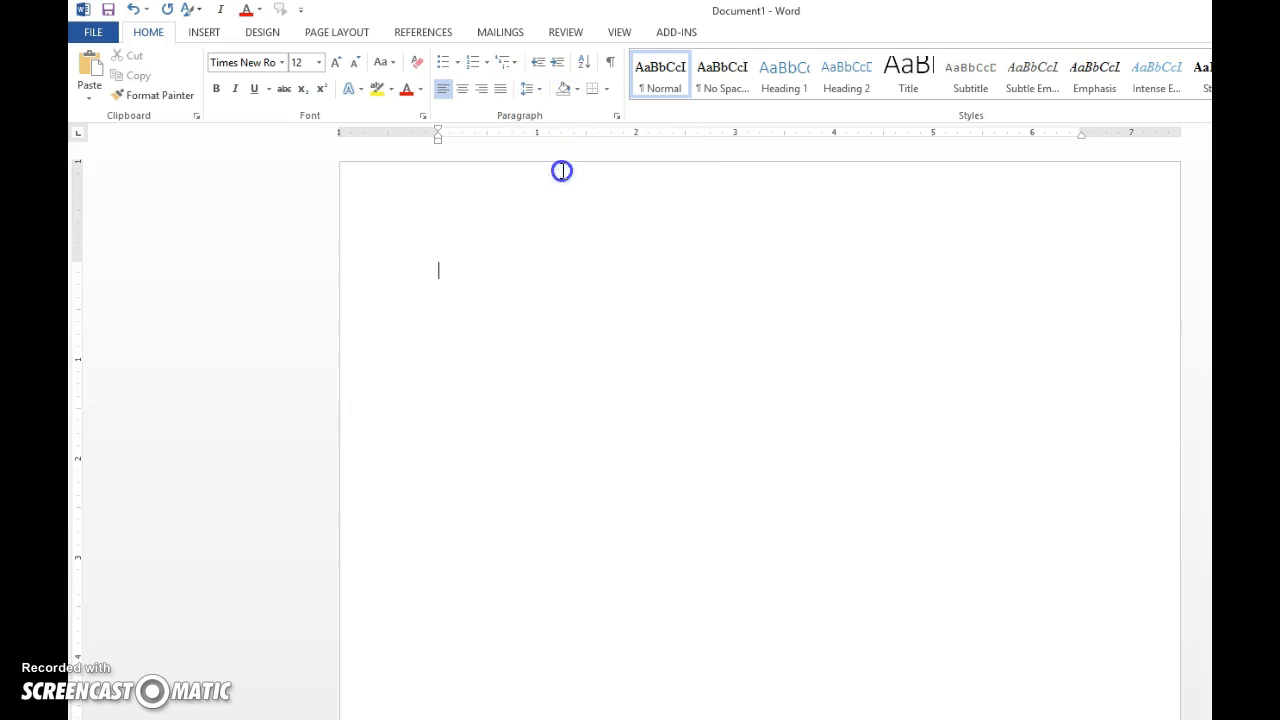
left_click(537, 92)
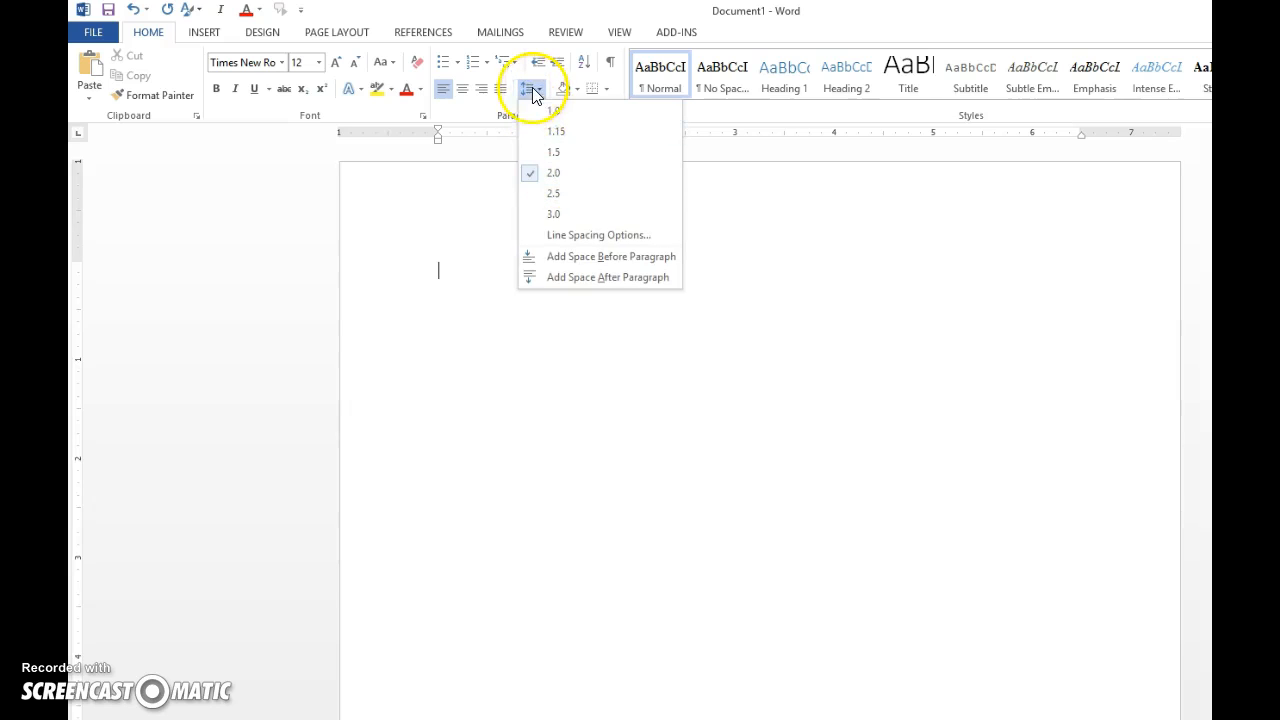
left_click(532, 91)
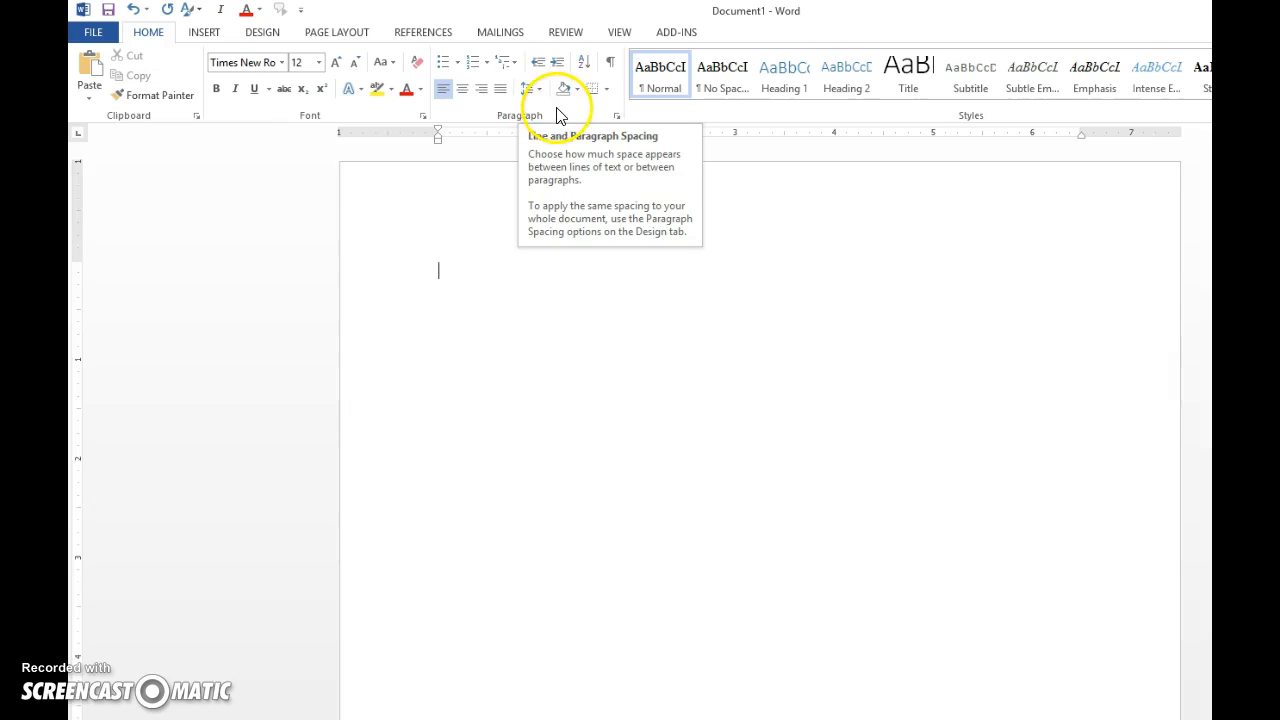
left_click(563, 116)
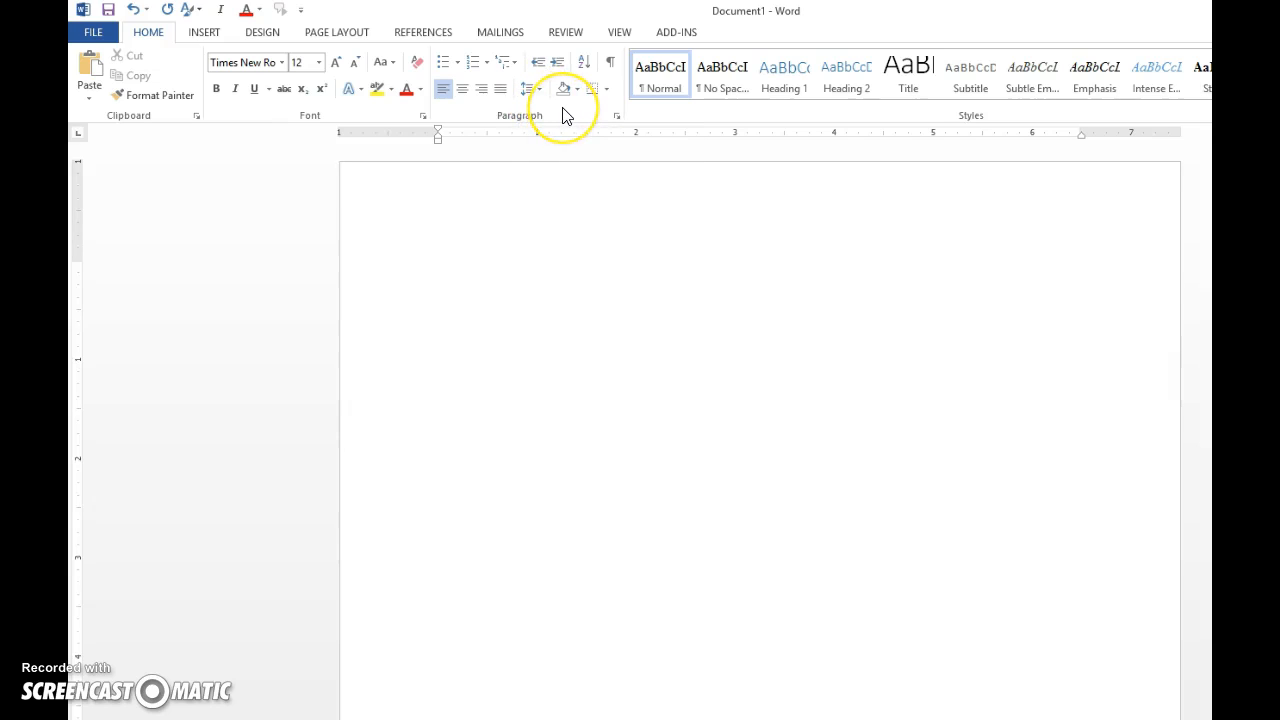
In the Paragraph dialog, tick 'Don't add space between paragraphs of the same style' and confirm.
left_click(617, 115)
left_click_drag(1023, 209, 621, 115)
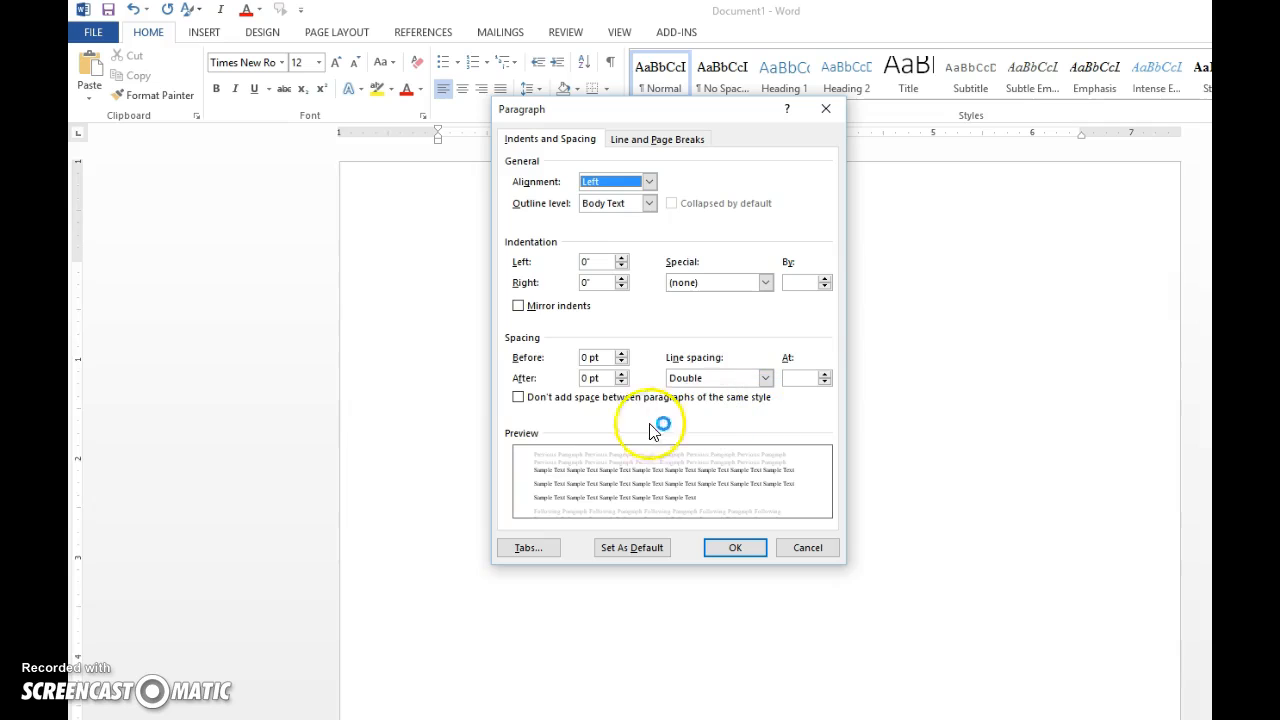
left_click(519, 398)
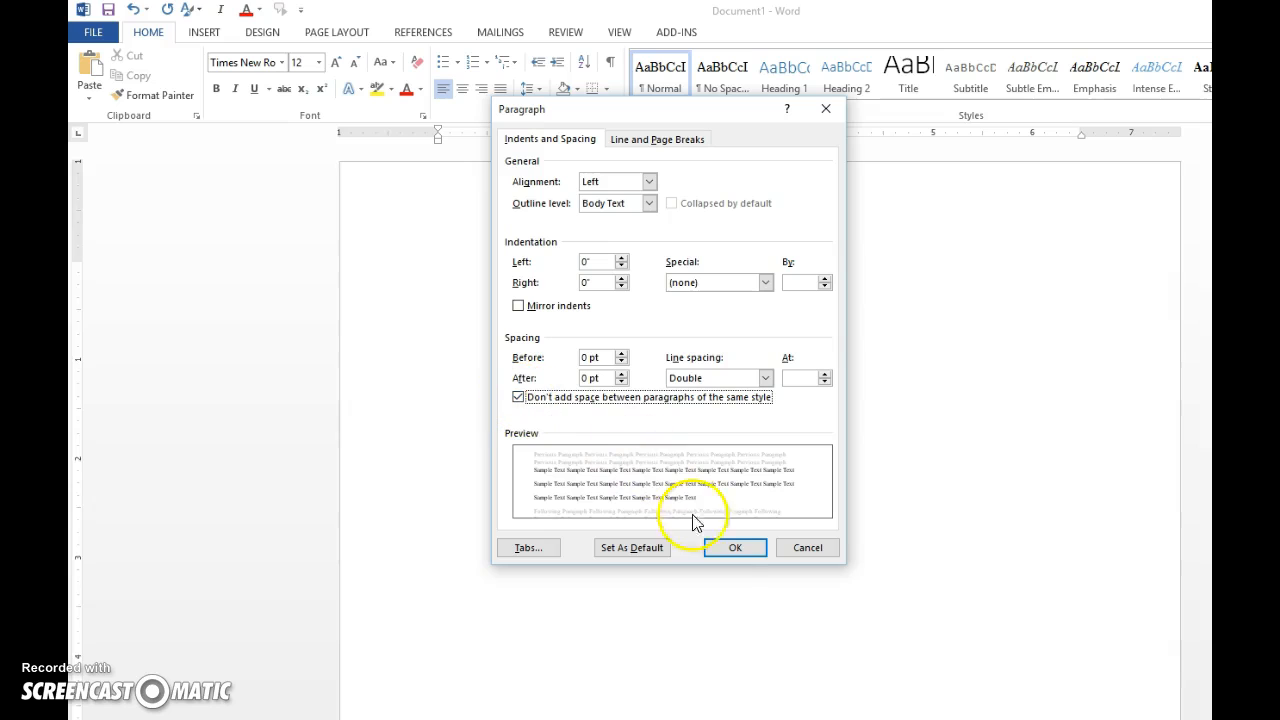
left_click(735, 551)
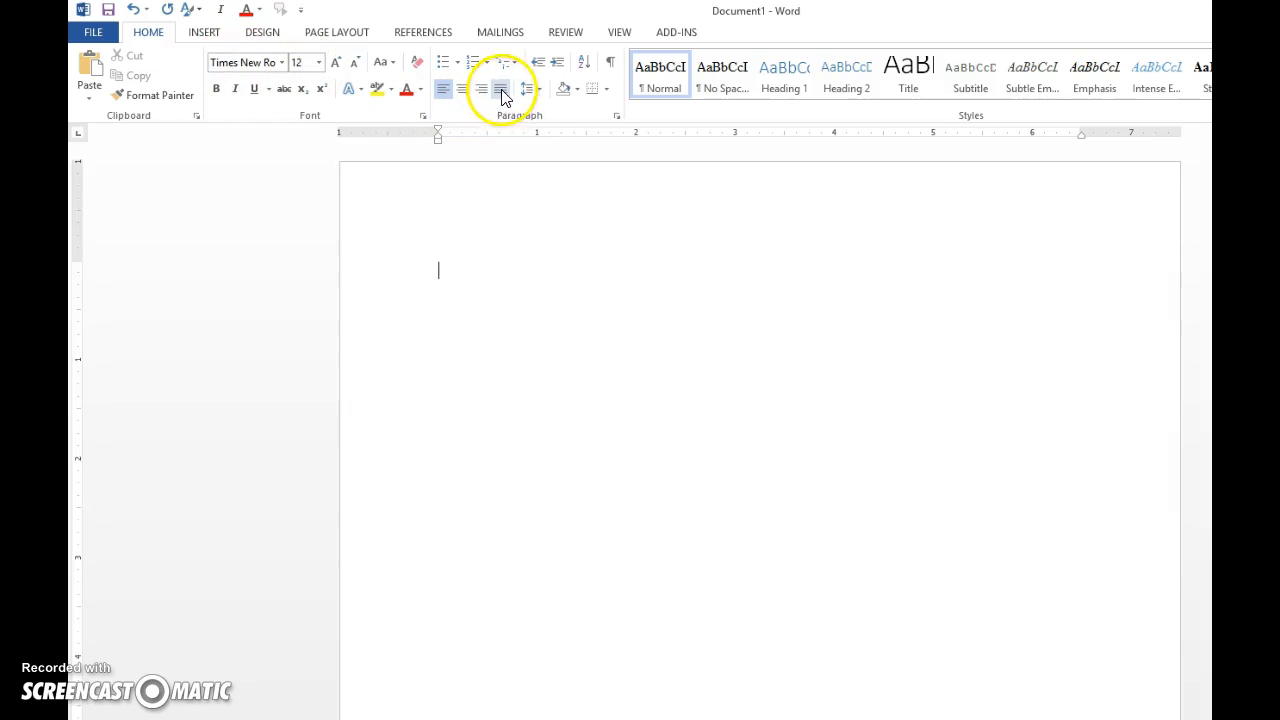
left_click(617, 117)
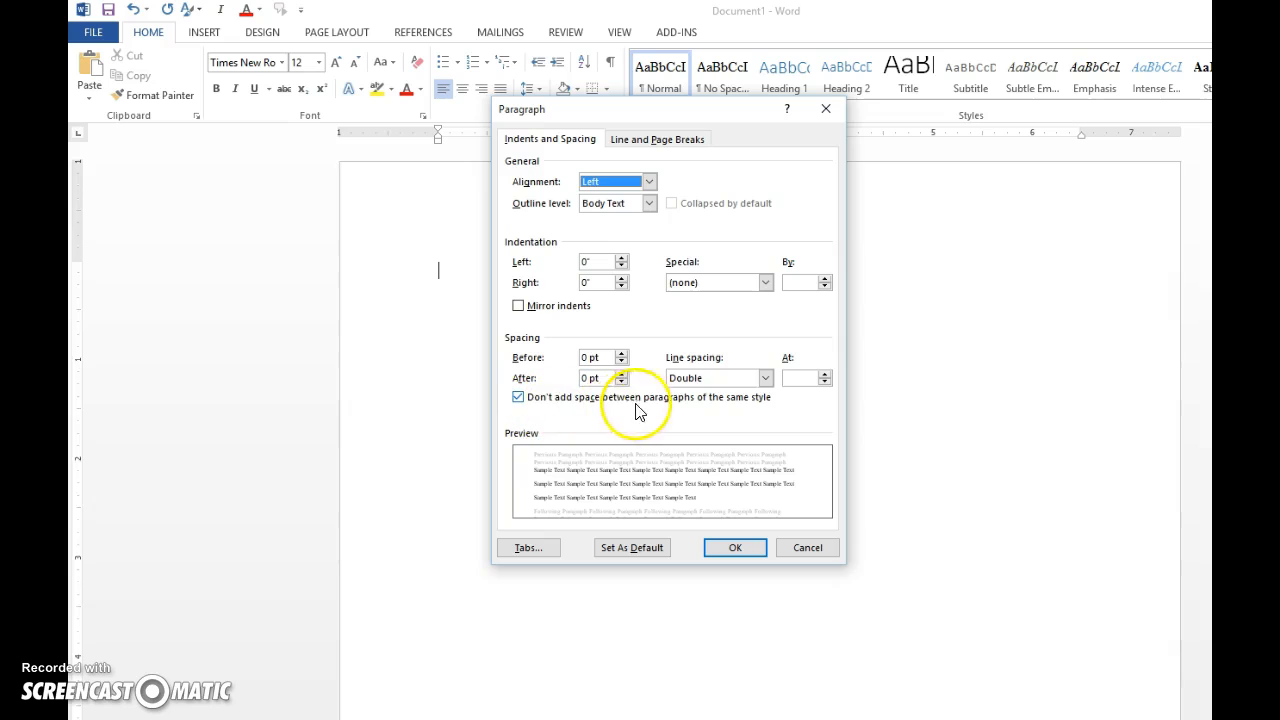
left_click(741, 546)
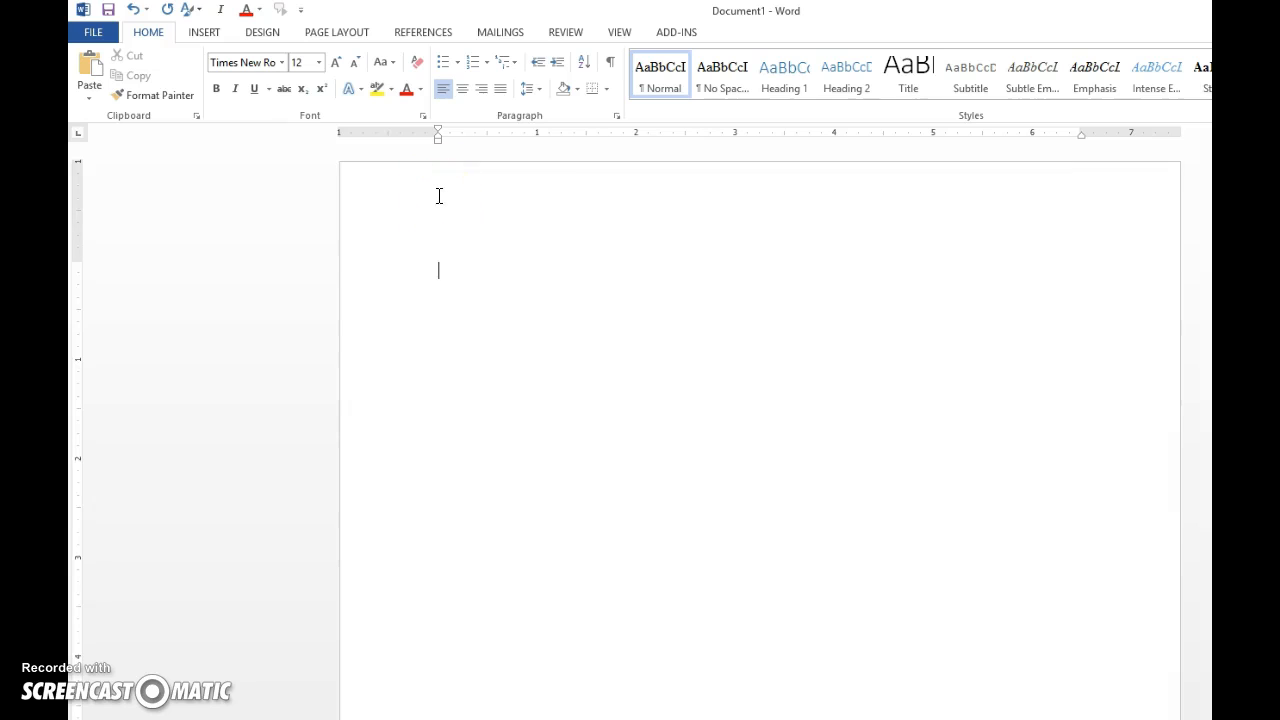
Insert a Plain Number 3 page number at the top right of the header.
double_click(439, 196)
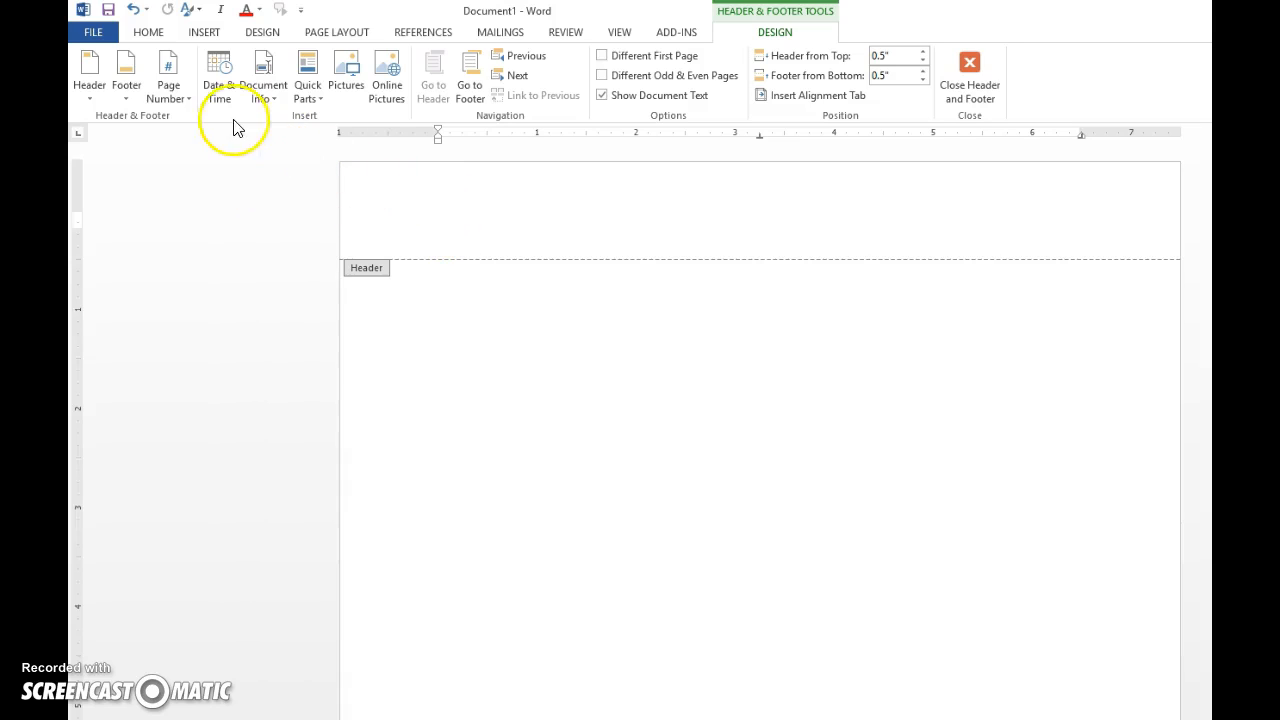
left_click(178, 97)
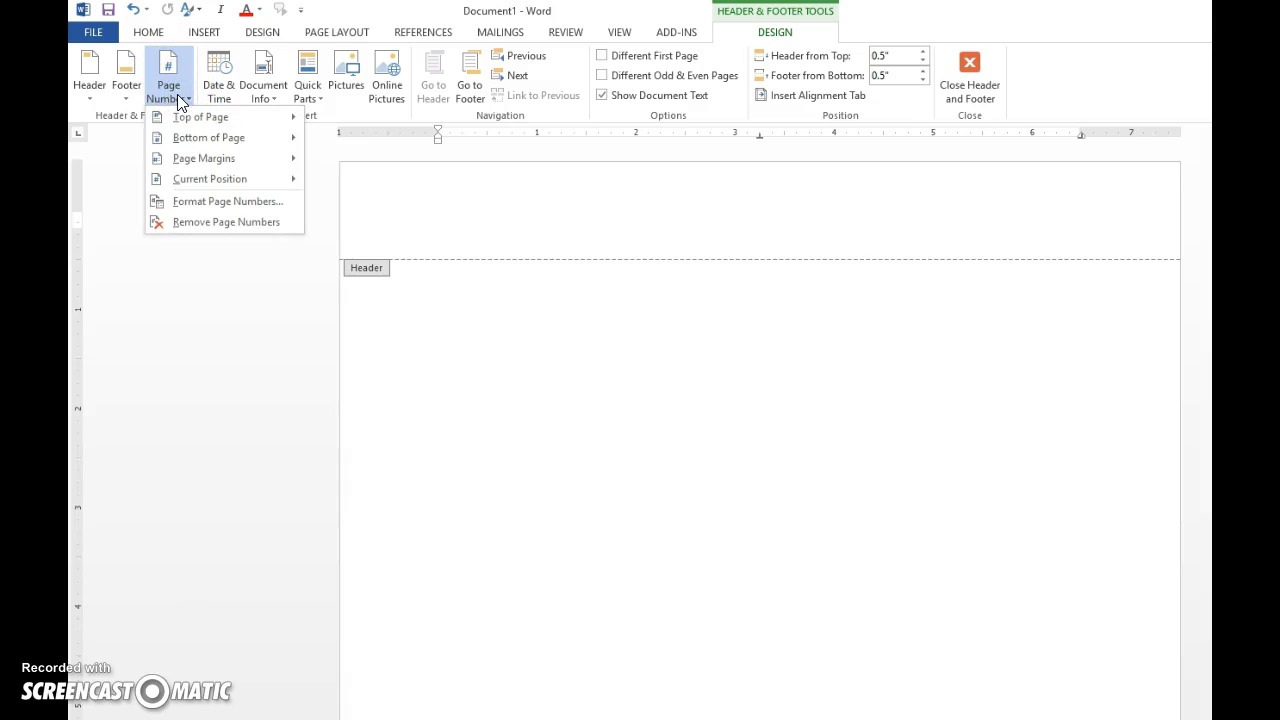
left_click(188, 119)
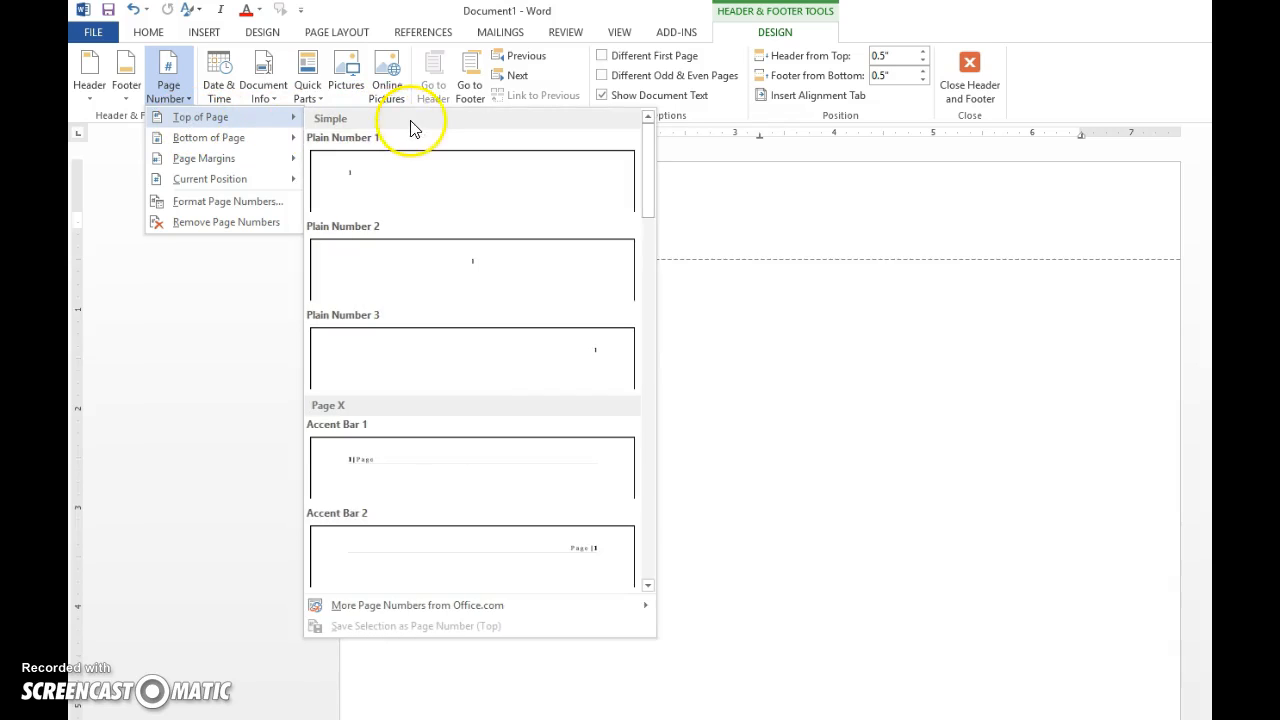
left_click(585, 360)
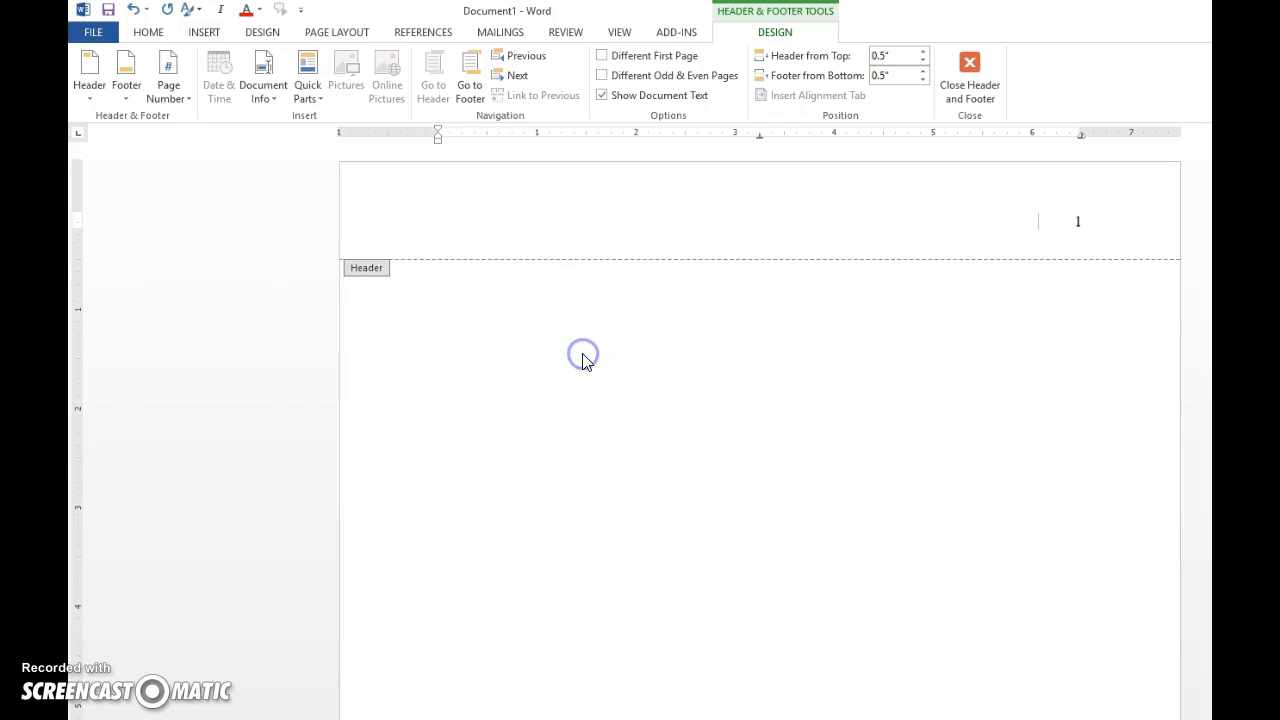
Place the surname before the page number in the header, then return to the body.
left_click(1078, 226)
left_click(1076, 221)
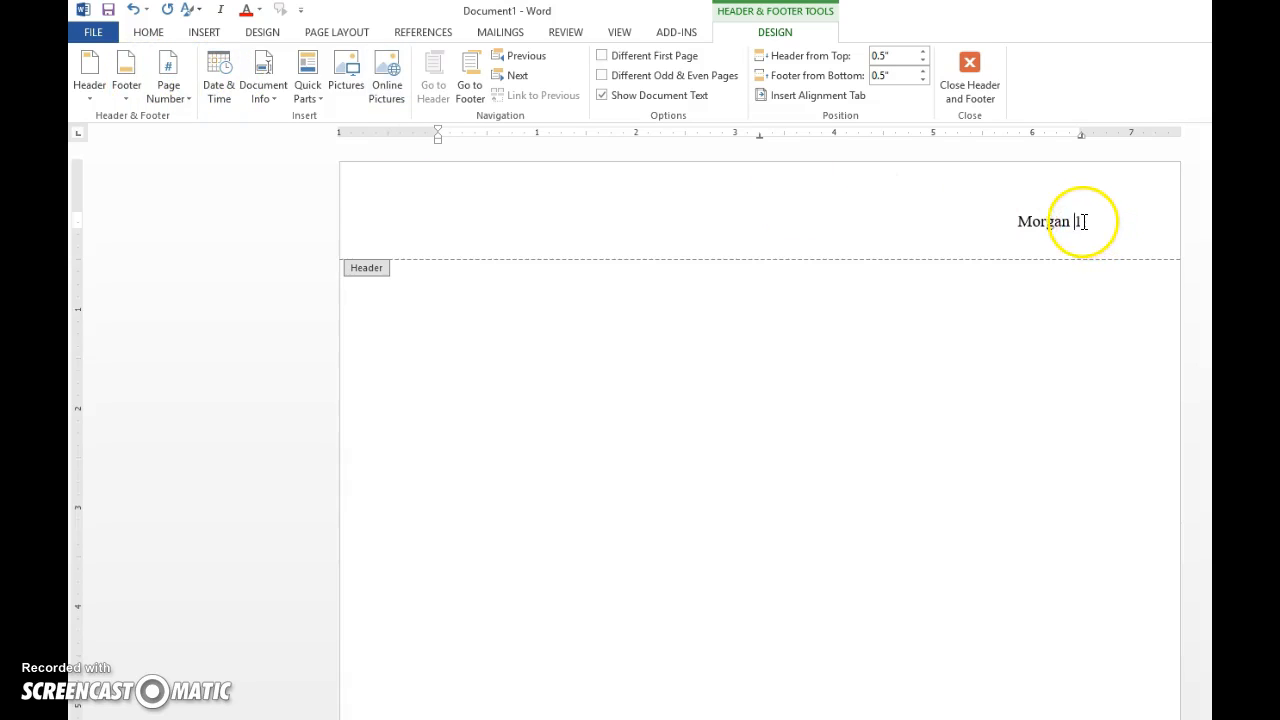
left_click_drag(1082, 224, 1006, 217)
left_click(1019, 222)
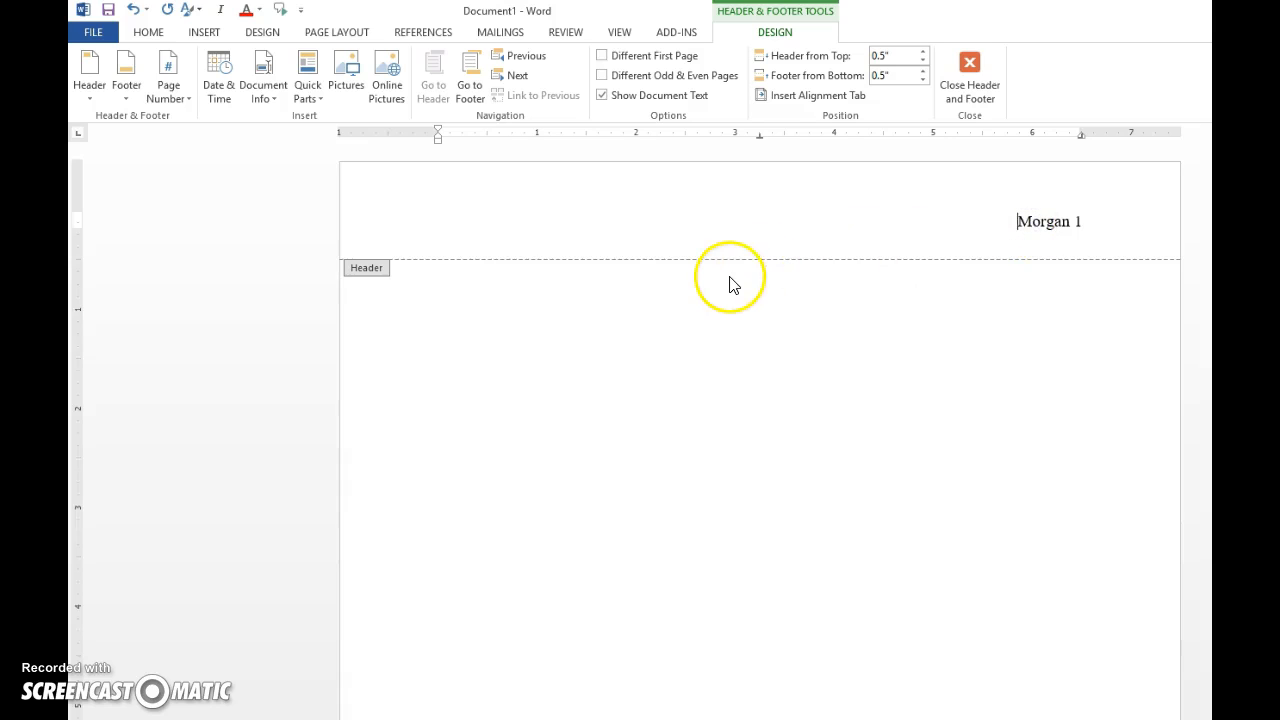
double_click(423, 302)
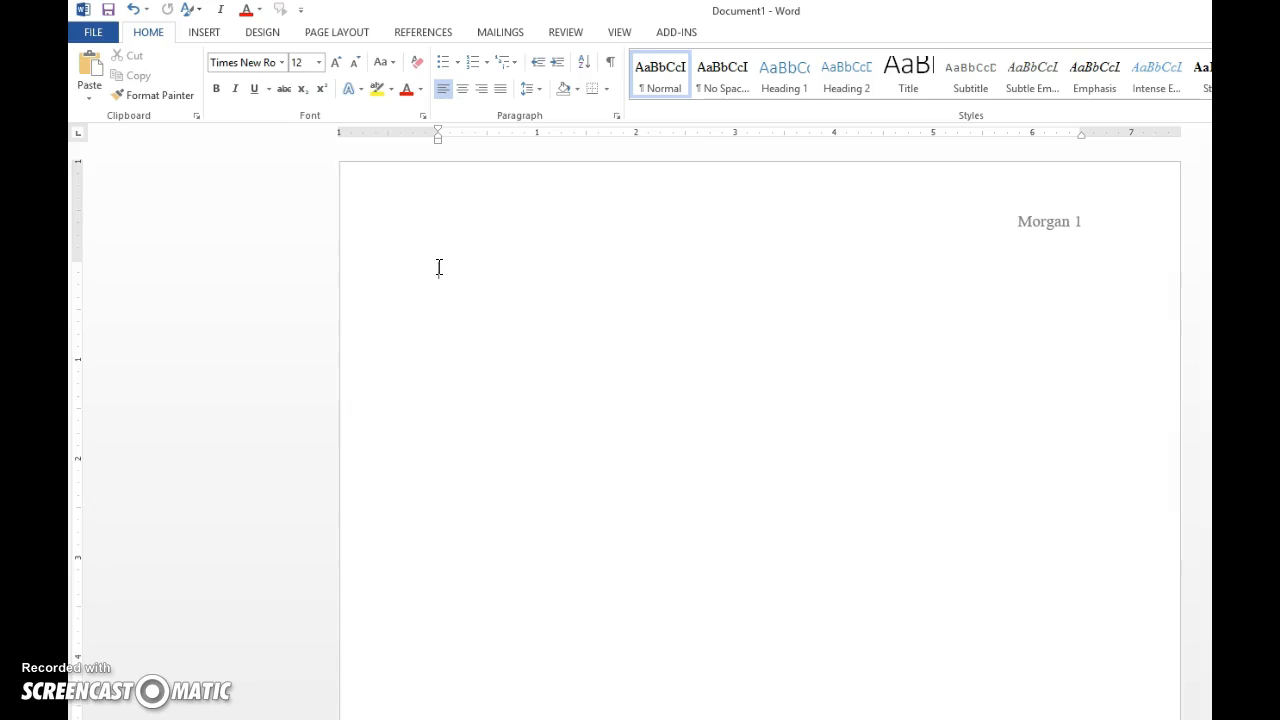
Type the student's name and the instructor's name on the first two heading lines.
key("Return")
type("Proffe")
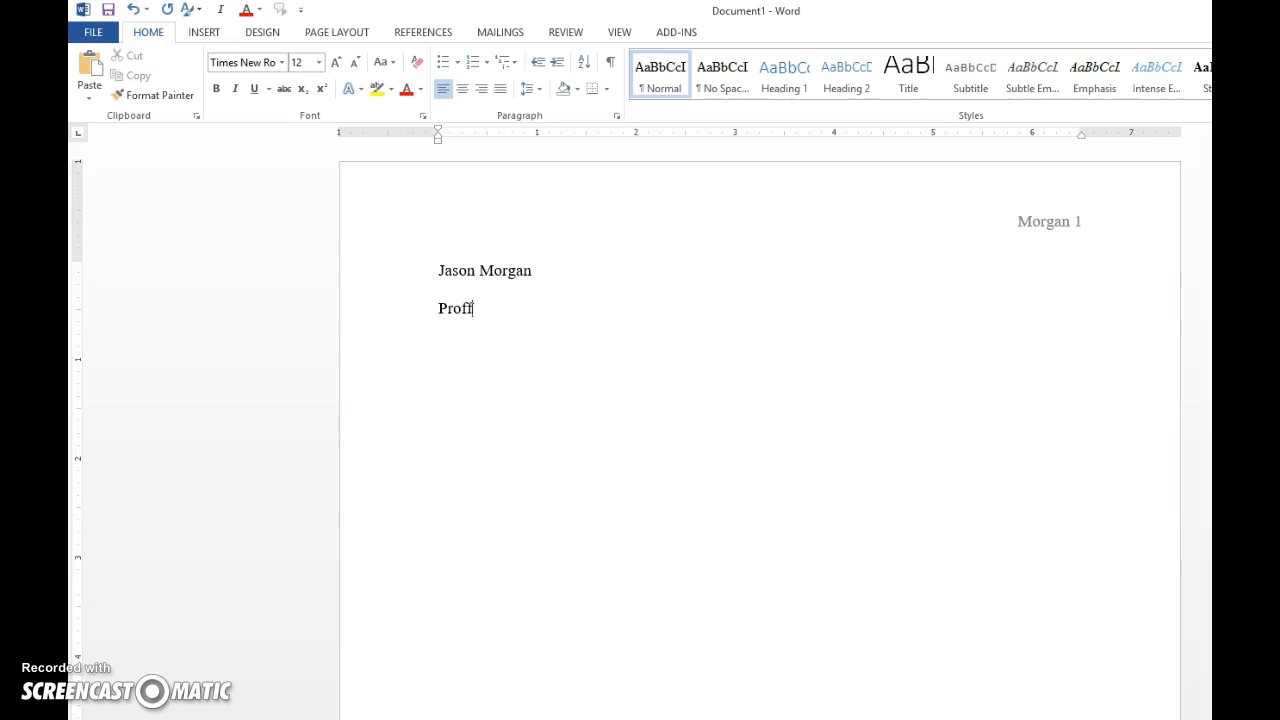
key("BackSpace")
key("BackSpace")
type("essor Brown")
key("Return")
Add the course ENG 113-05 and the date 15 September 2015 on the next lines.
type("ENG 113")
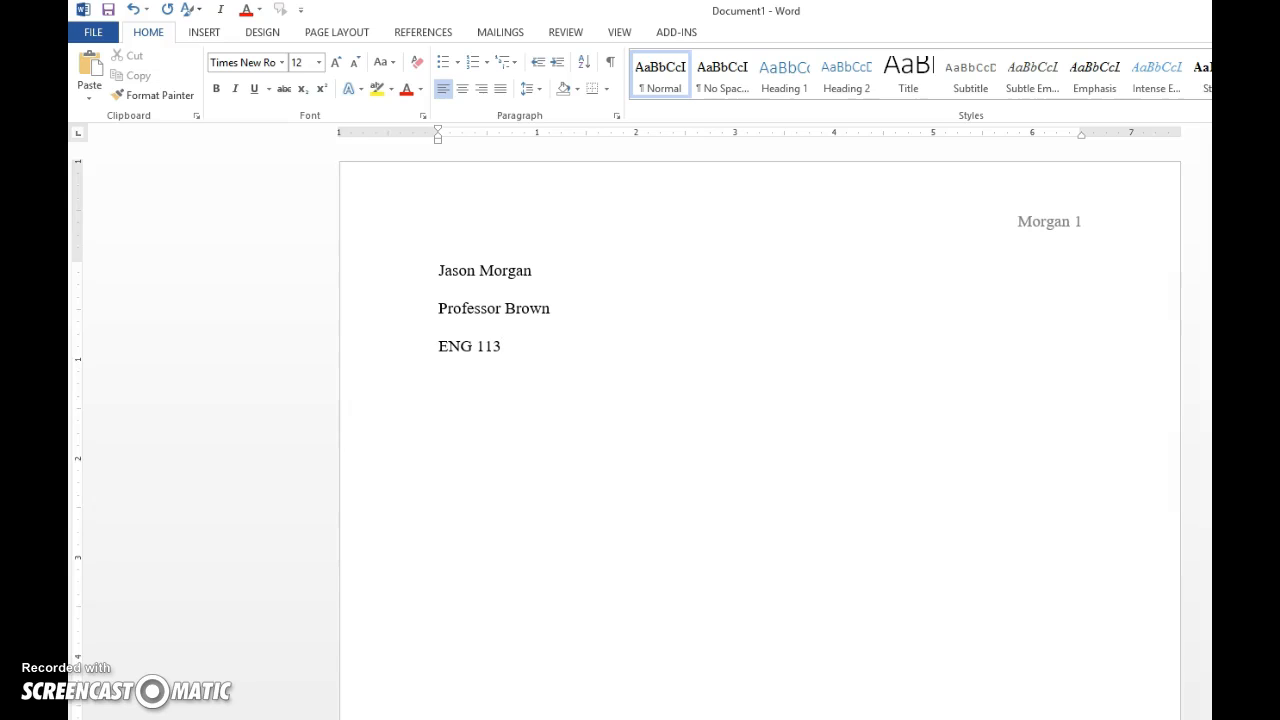
type("-05")
key("Return")
type("15 S")
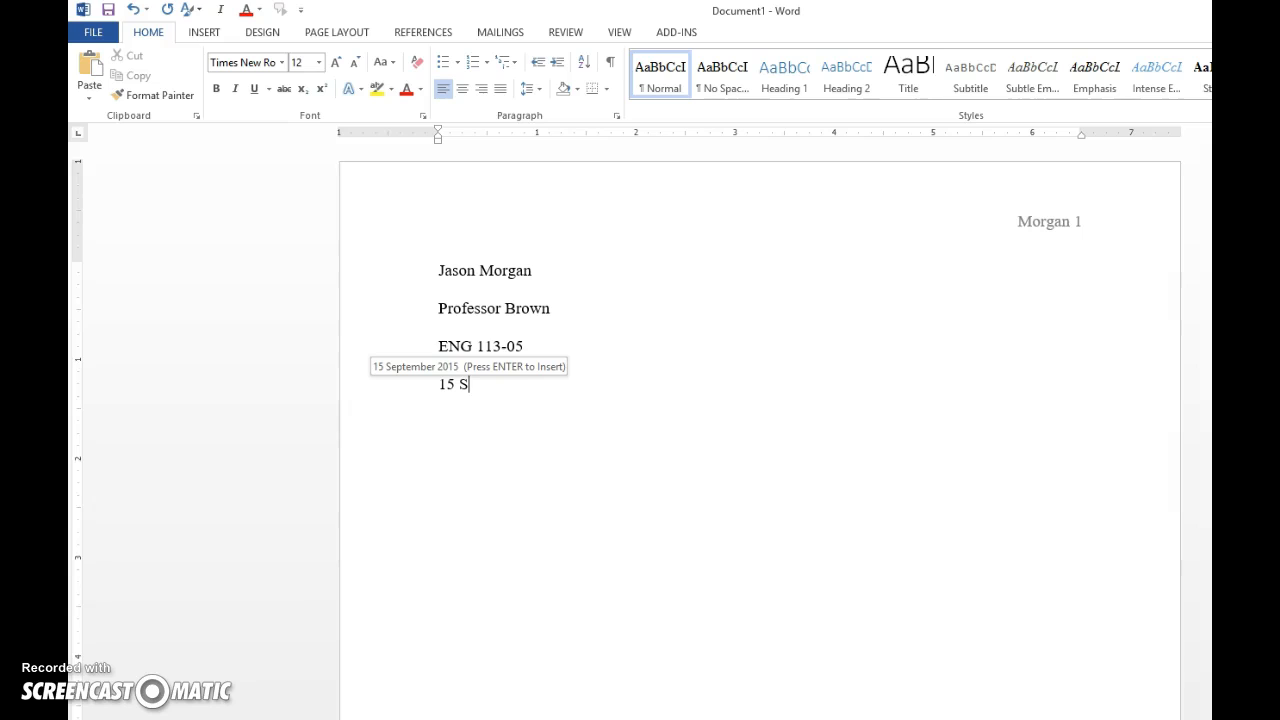
key("Return")
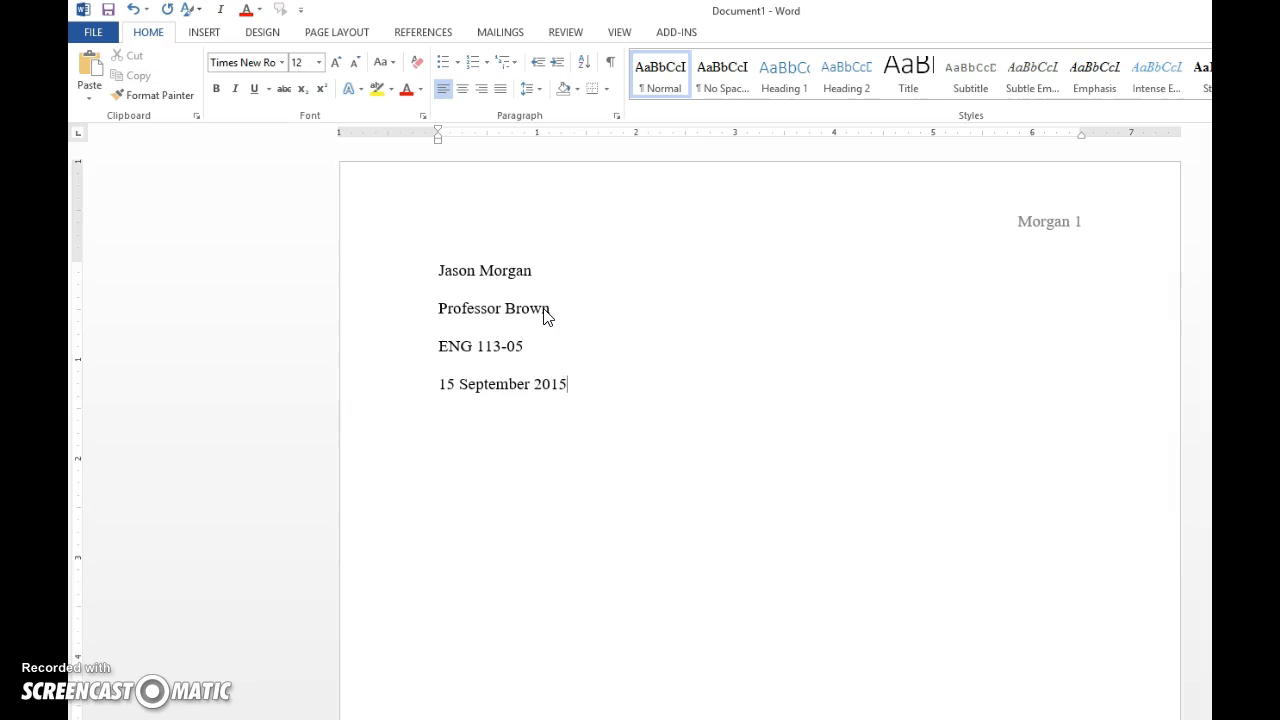
left_click(436, 388)
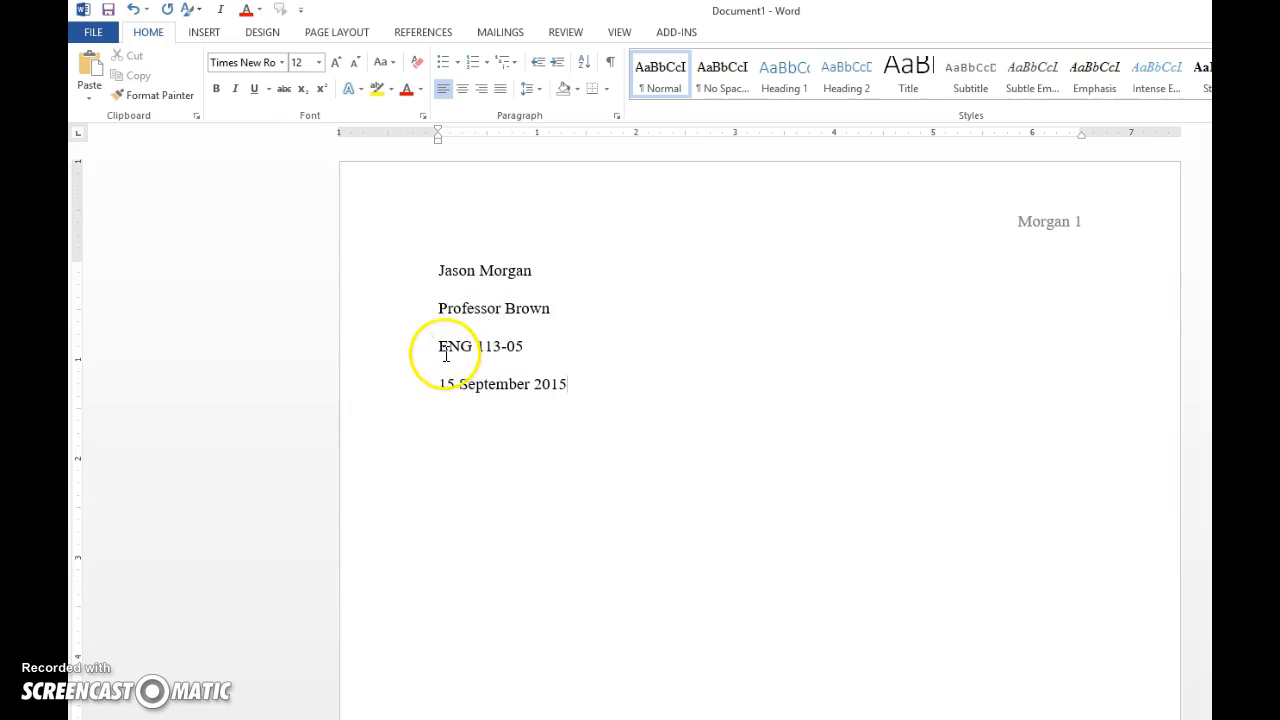
left_click_drag(439, 384, 560, 384)
left_click(571, 384)
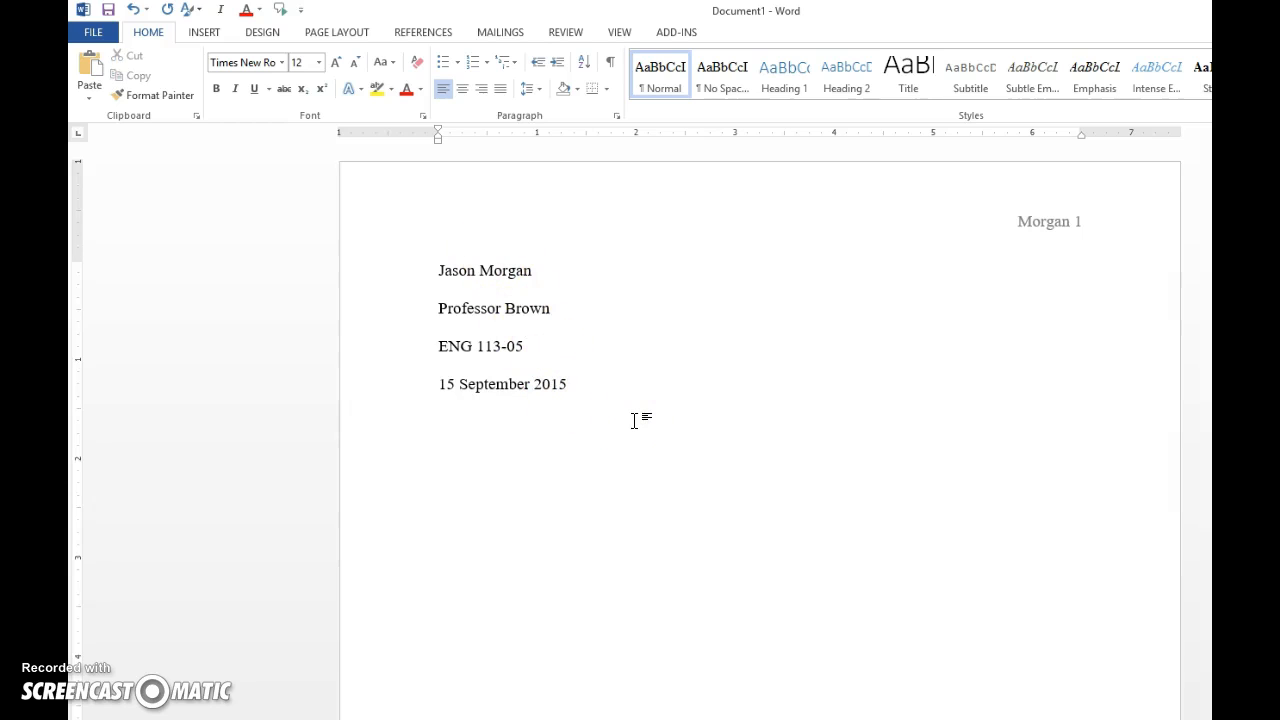
Start a centred line below the date and type the title 'My MLA Formatting Paper'.
key("Return")
left_click(462, 89)
type("y MLA")
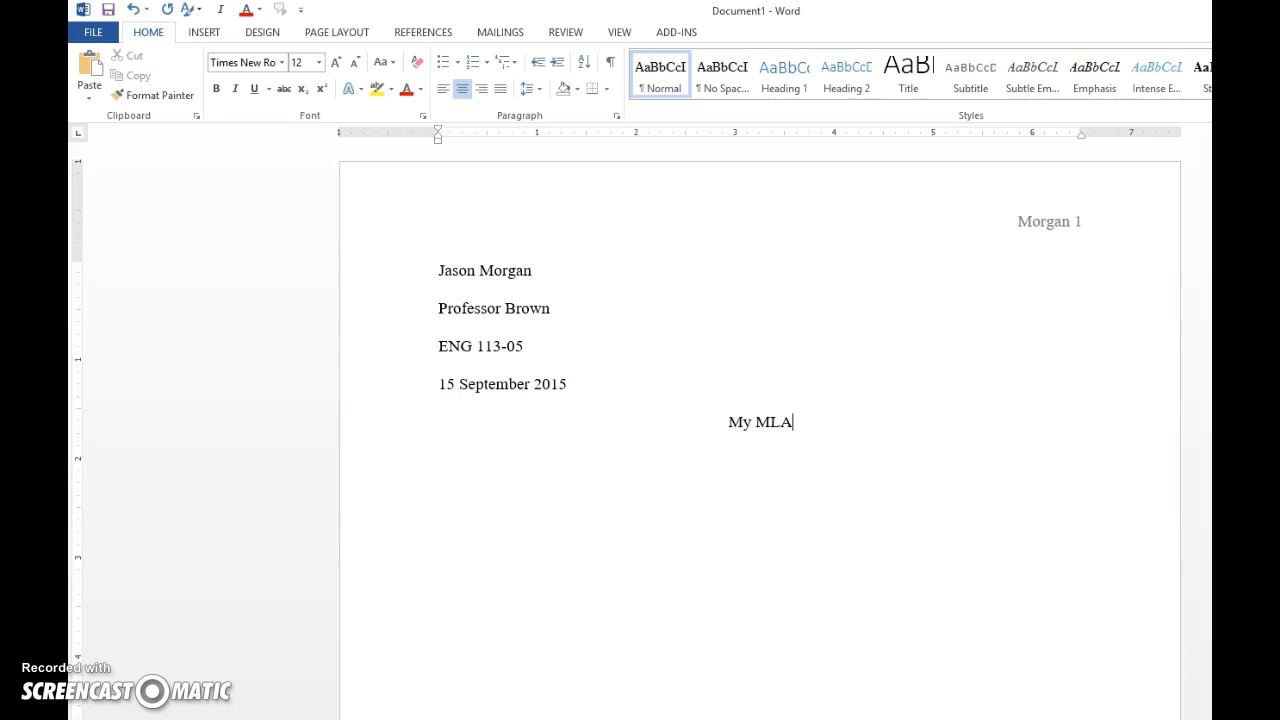
type(" Formatt")
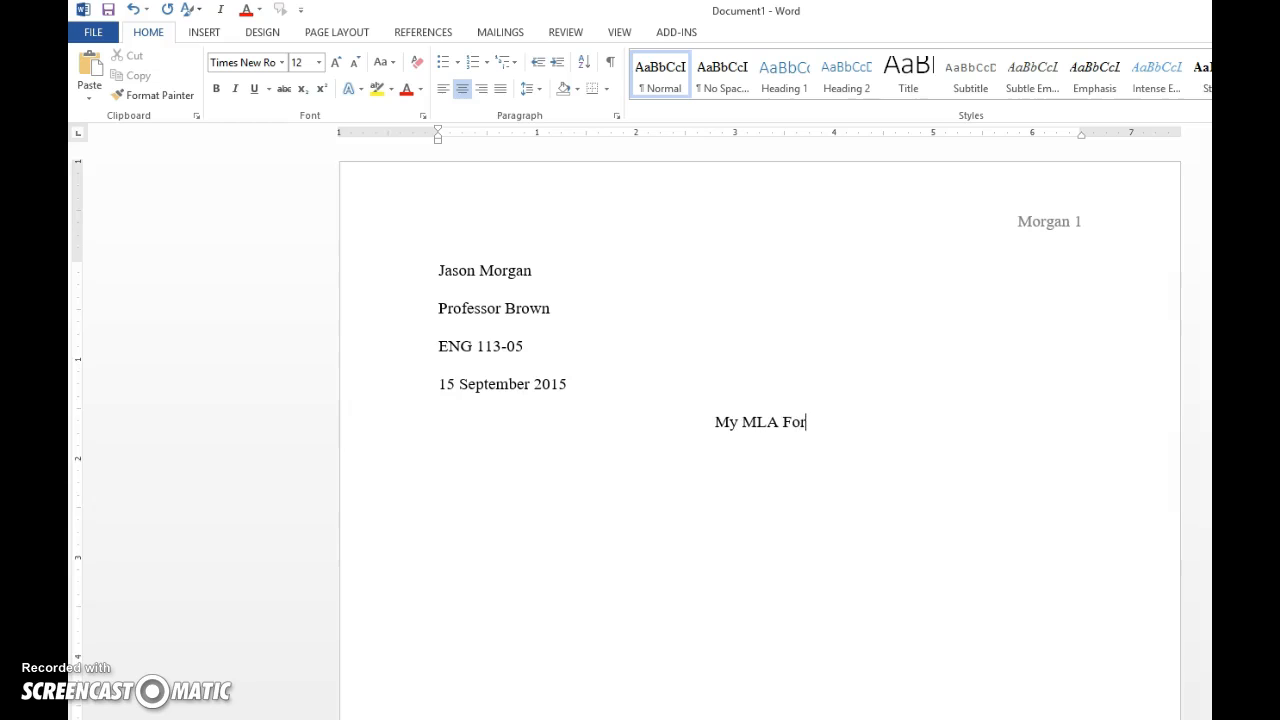
type("ing ")
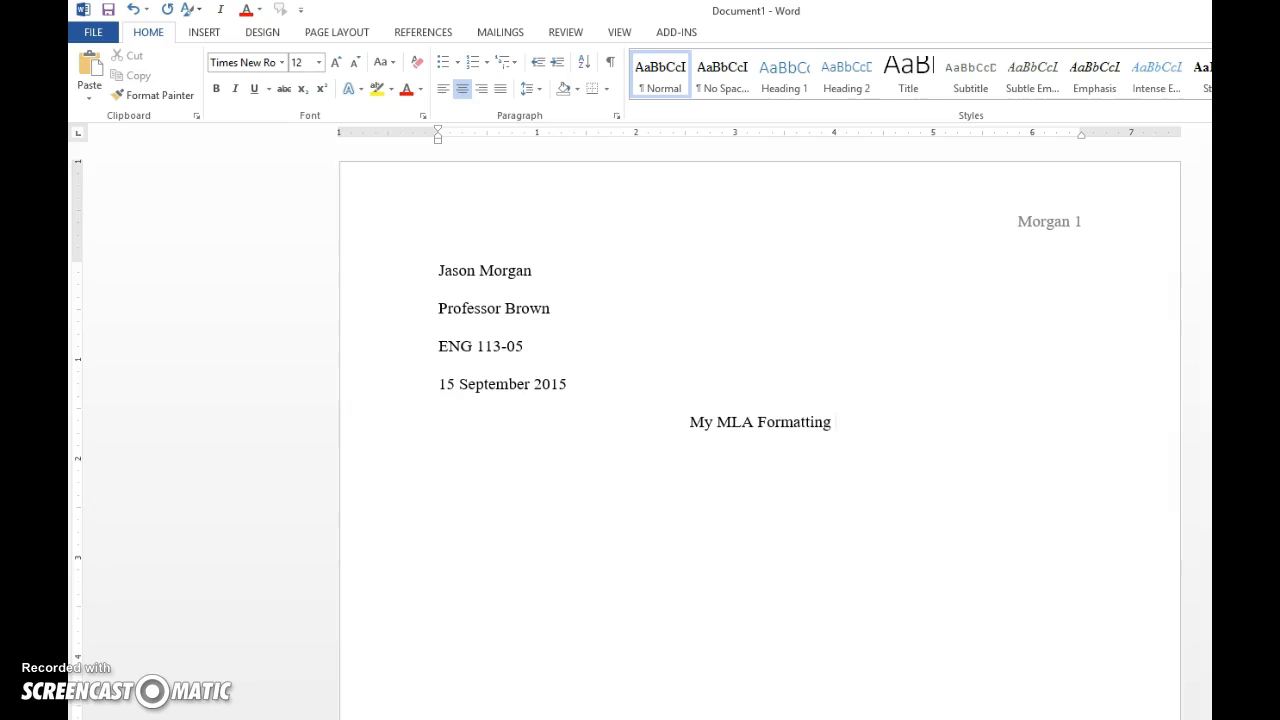
type("Paper")
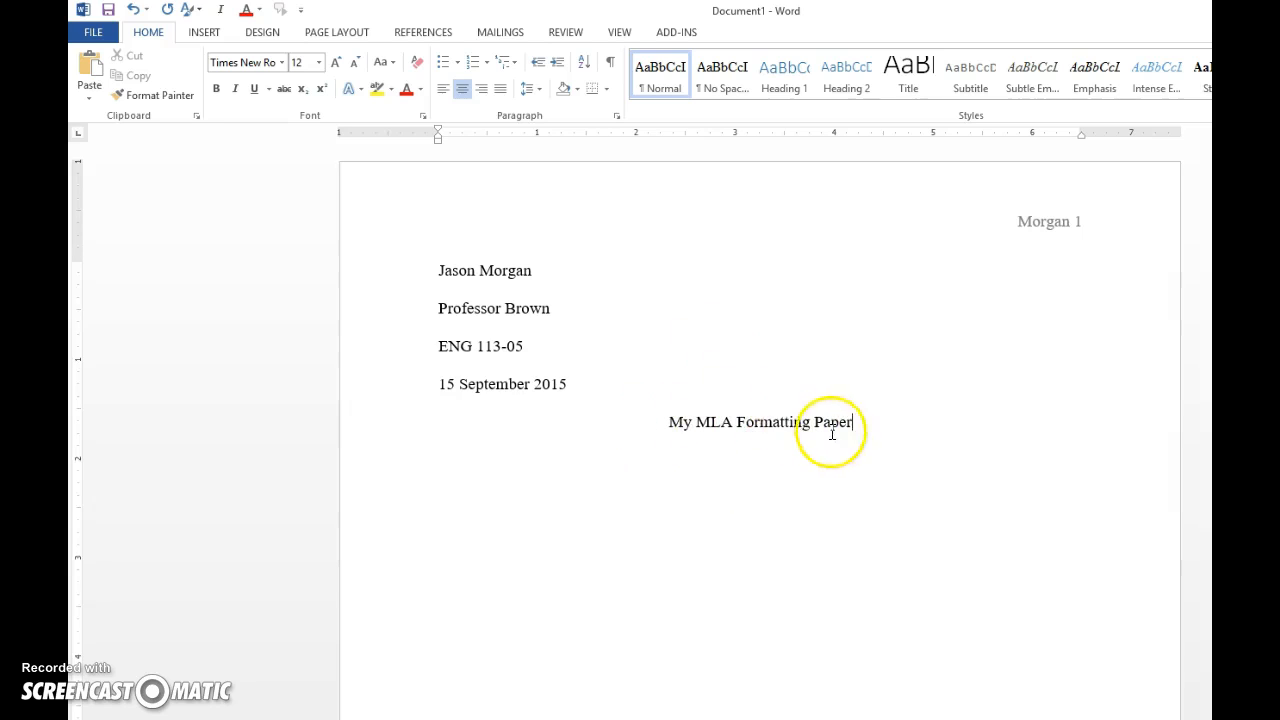
Remove the stray word 'the' from before 'Formatting' in the title.
left_click(738, 428)
type("the")
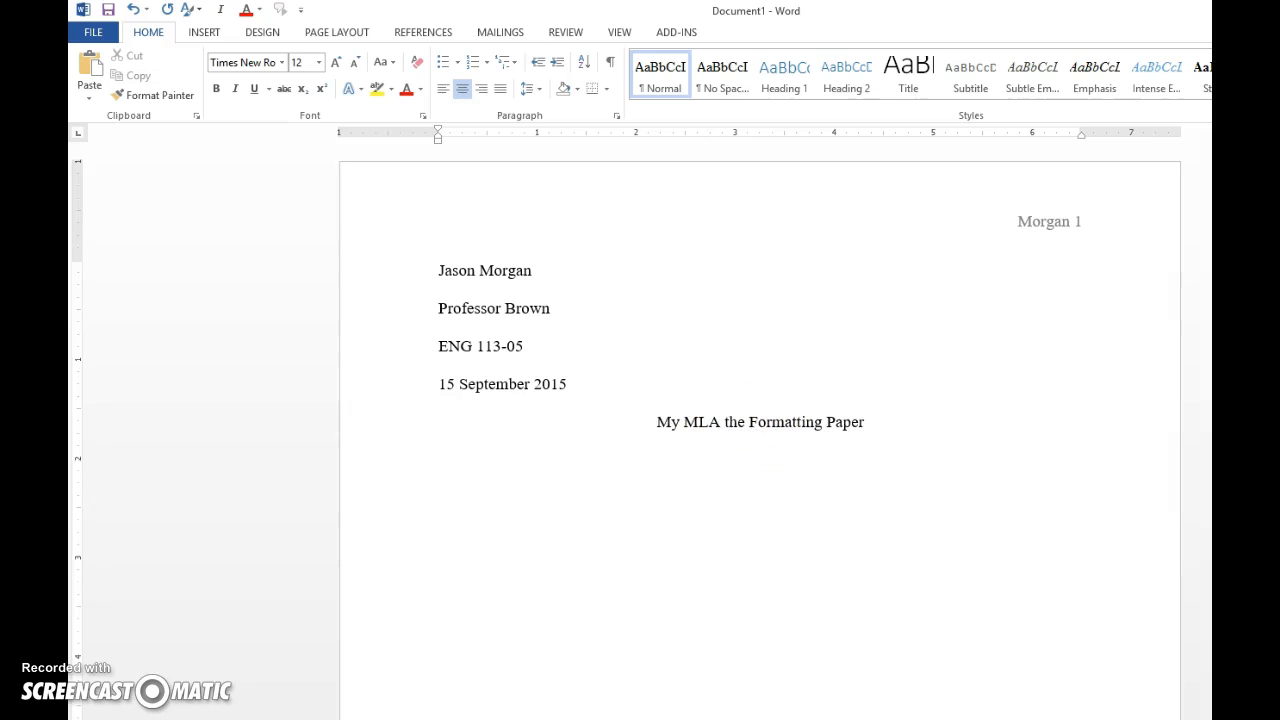
left_click(725, 422)
left_click_drag(725, 422, 750, 422)
key("Delete")
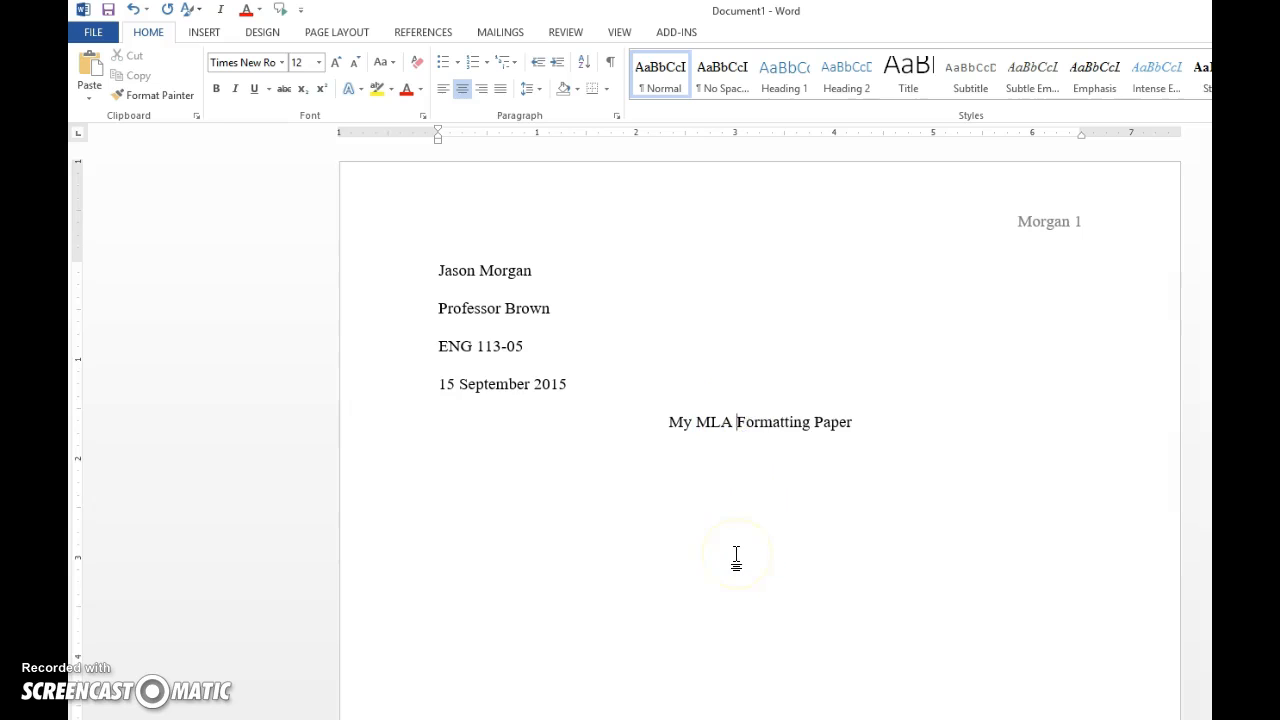
left_click(856, 422)
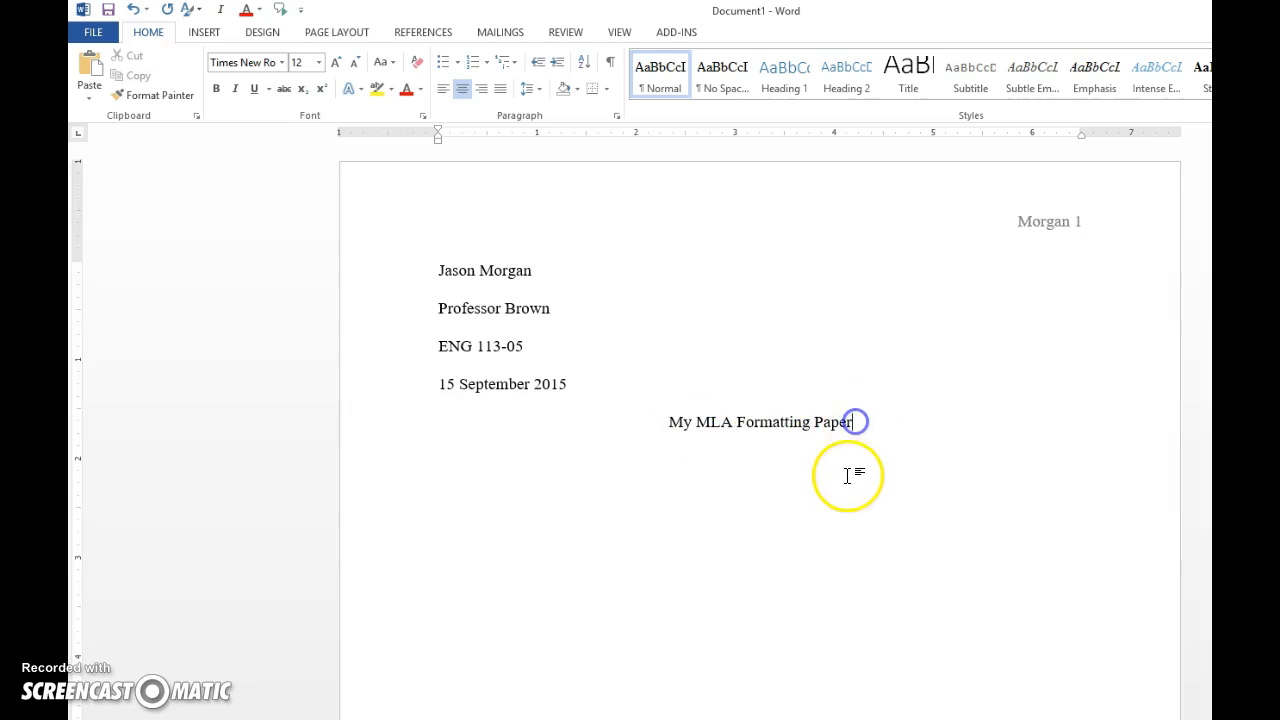
Write a left-aligned first paragraph beginning 'This is the first line of my paper.' and start another.
key("Return")
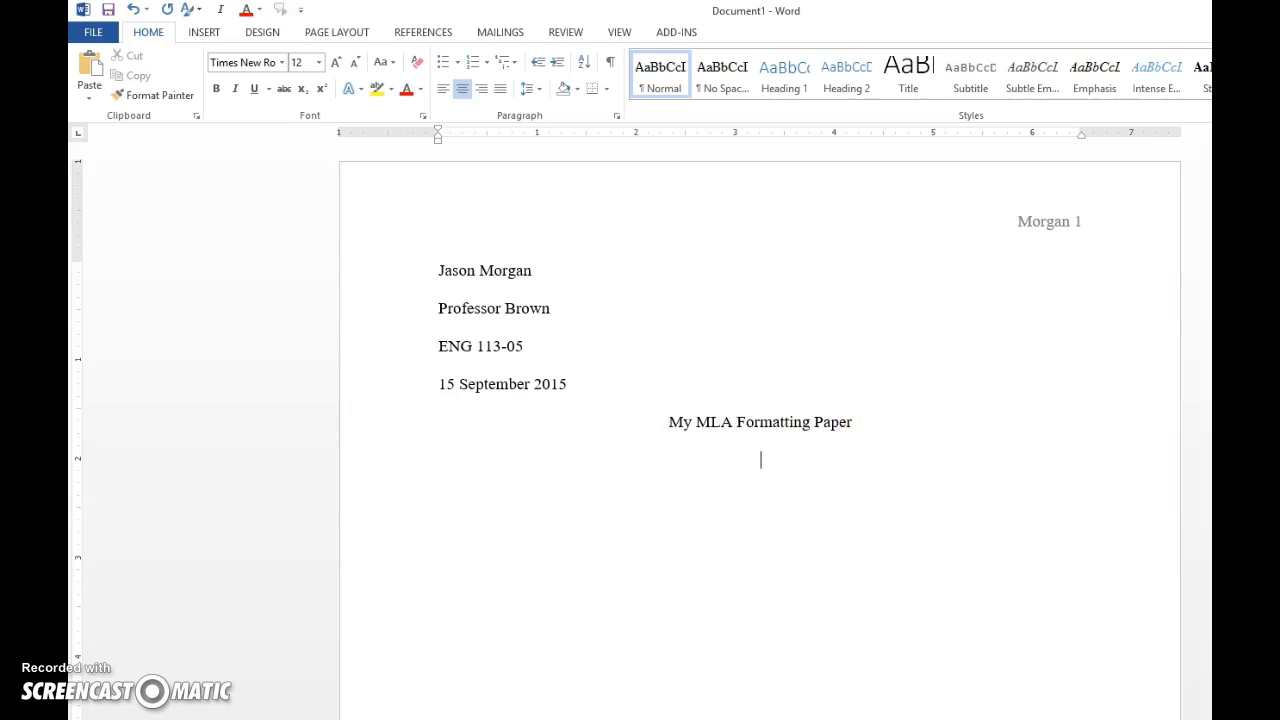
left_click(444, 90)
type("This is the ")
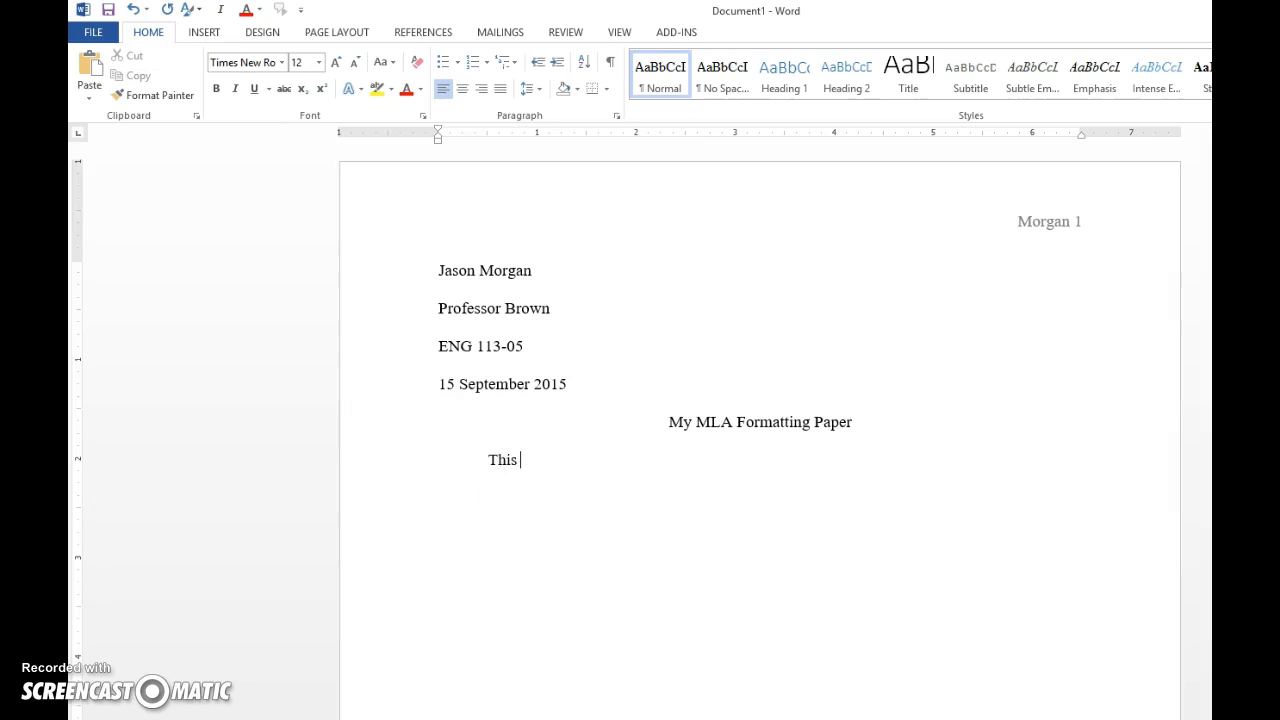
type("first line of mu")
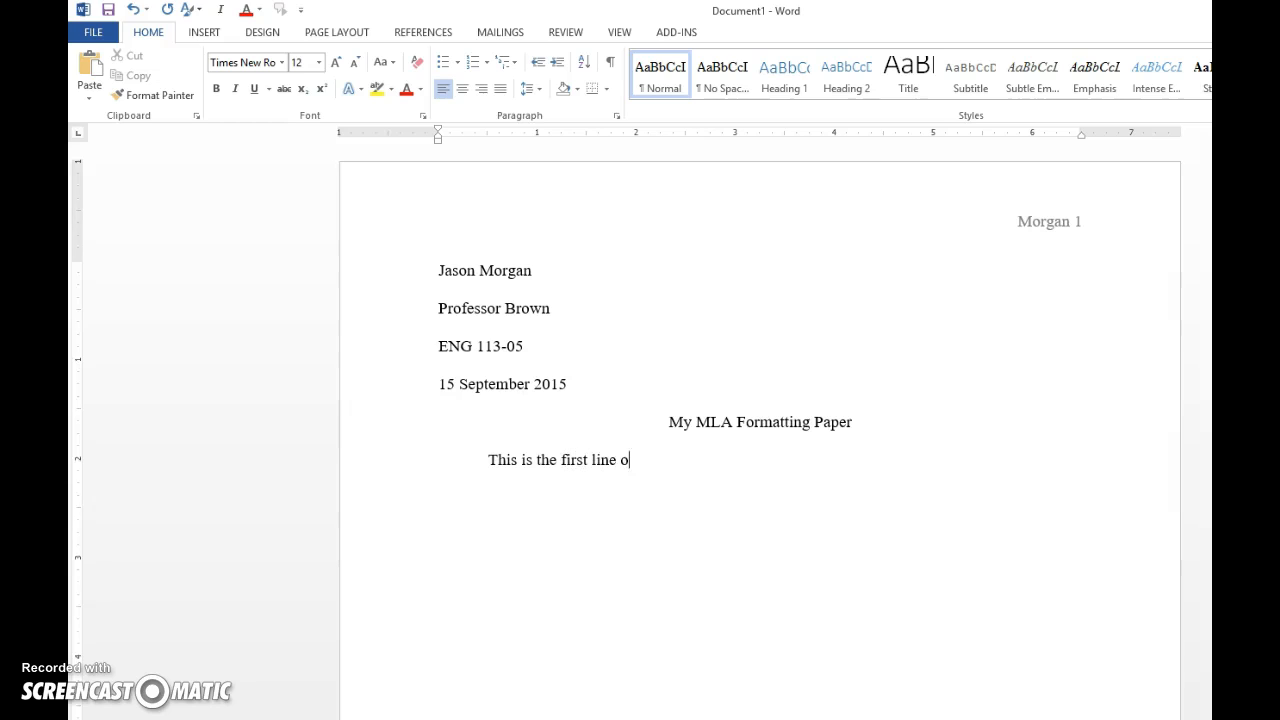
key("BackSpace")
type("y paper. s")
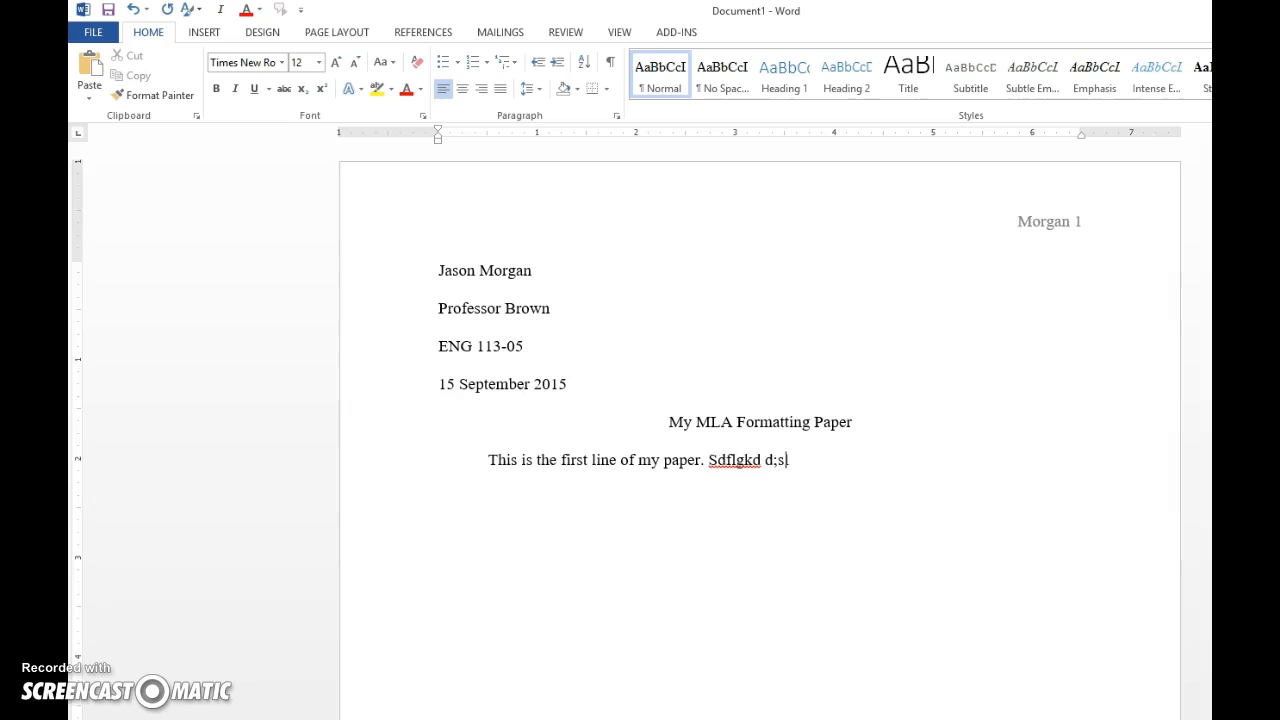
type("dflgkd d;slfj jflgs ;'lsjfdg 'p;lsjdfl;sdfg")
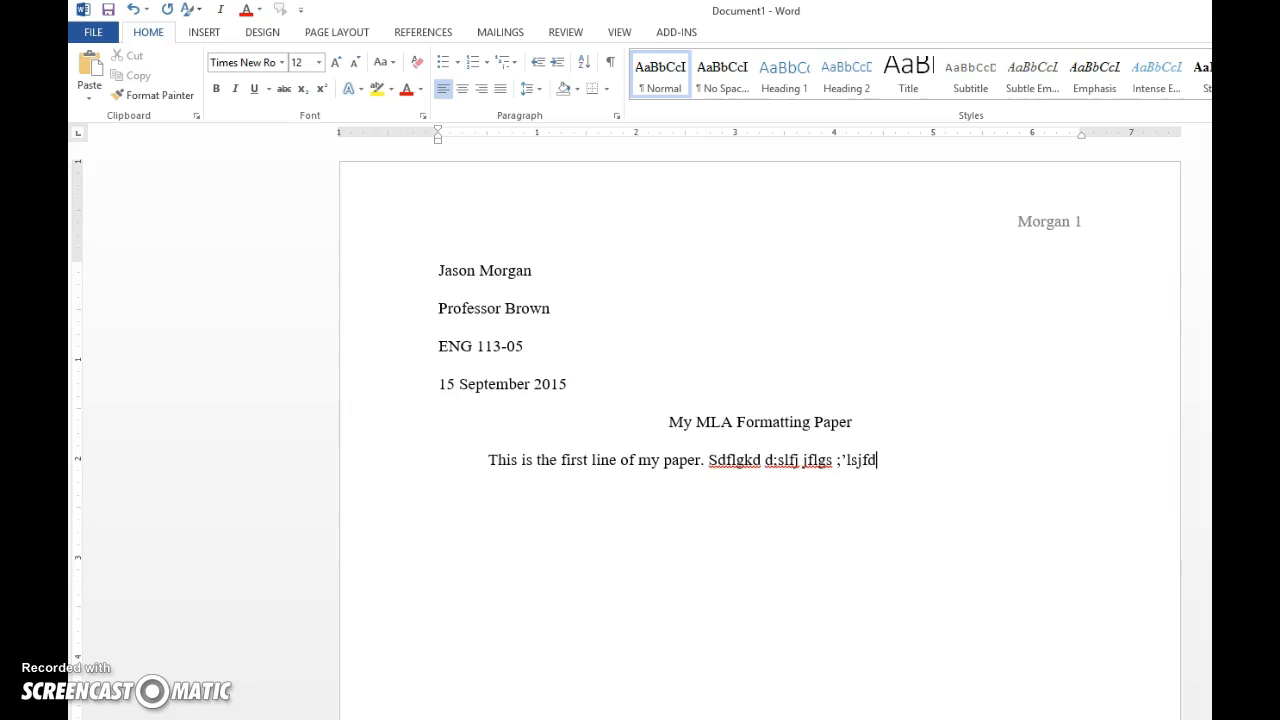
type(" 'plkj;'fgs ;plsjdfgds")
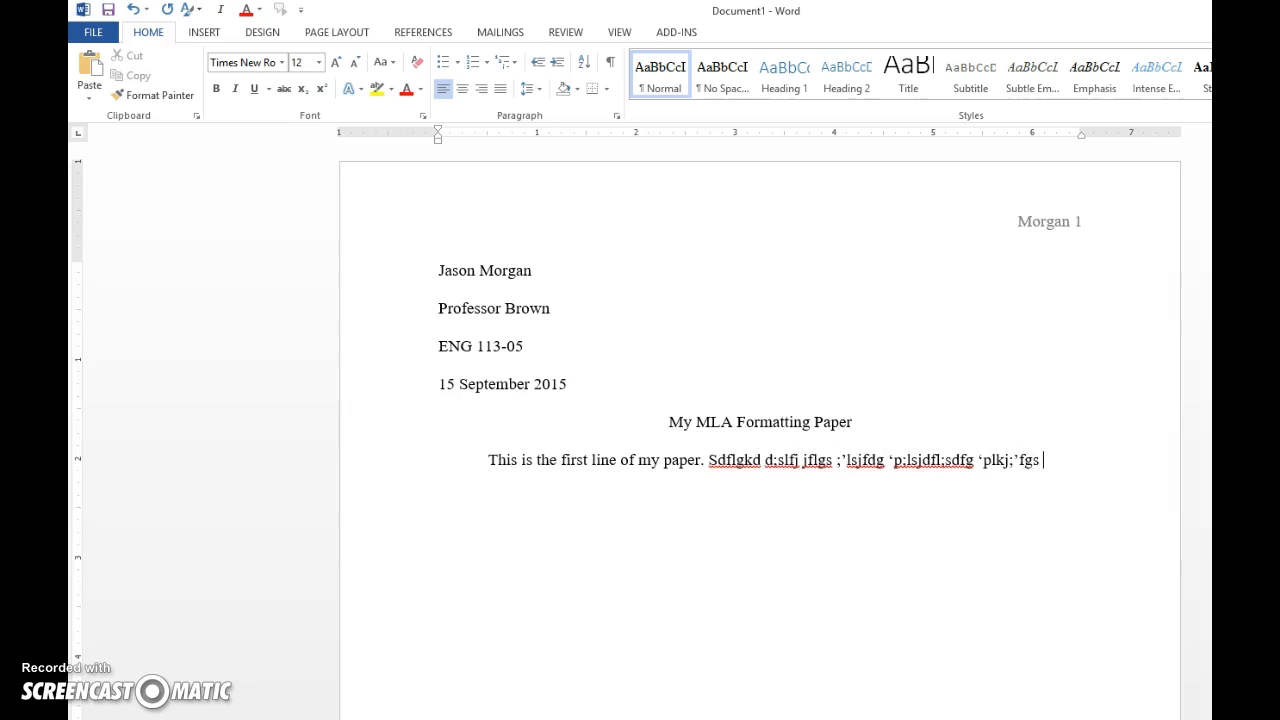
type(" ;sljdf")
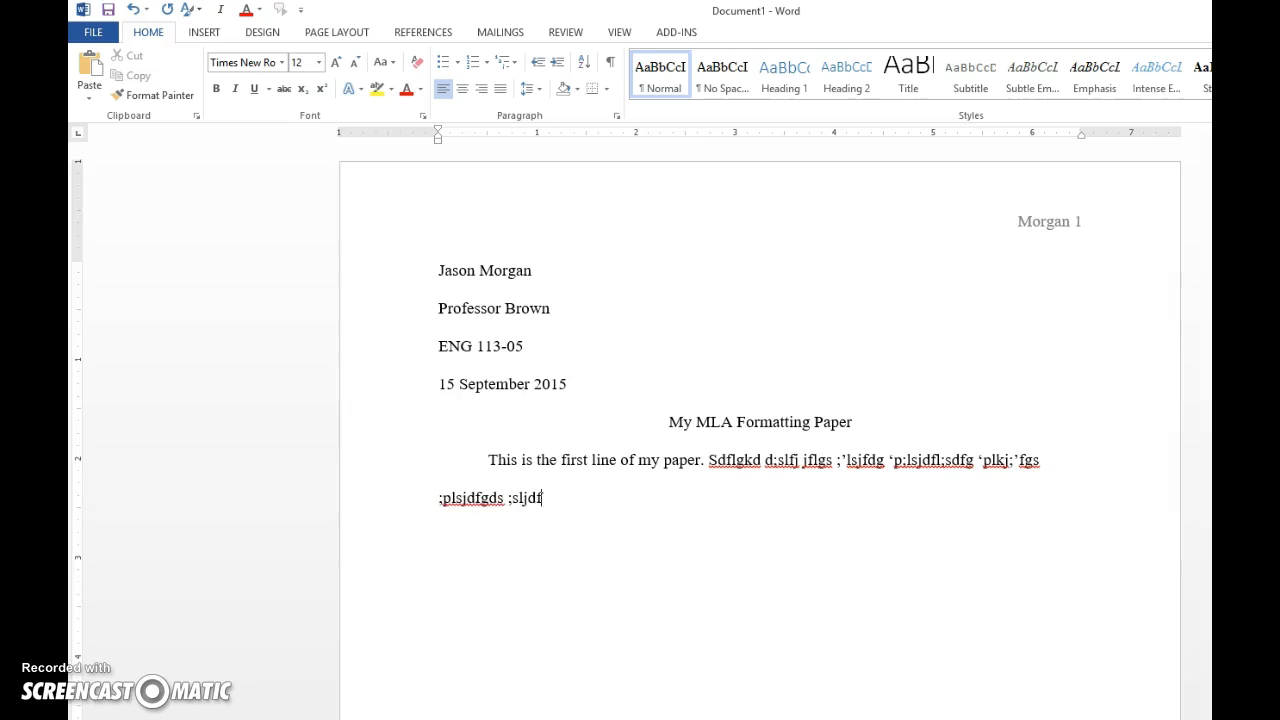
type(";glsdmg ;'lskjd;fg ';plsjf;pljgs sdfg;lk")
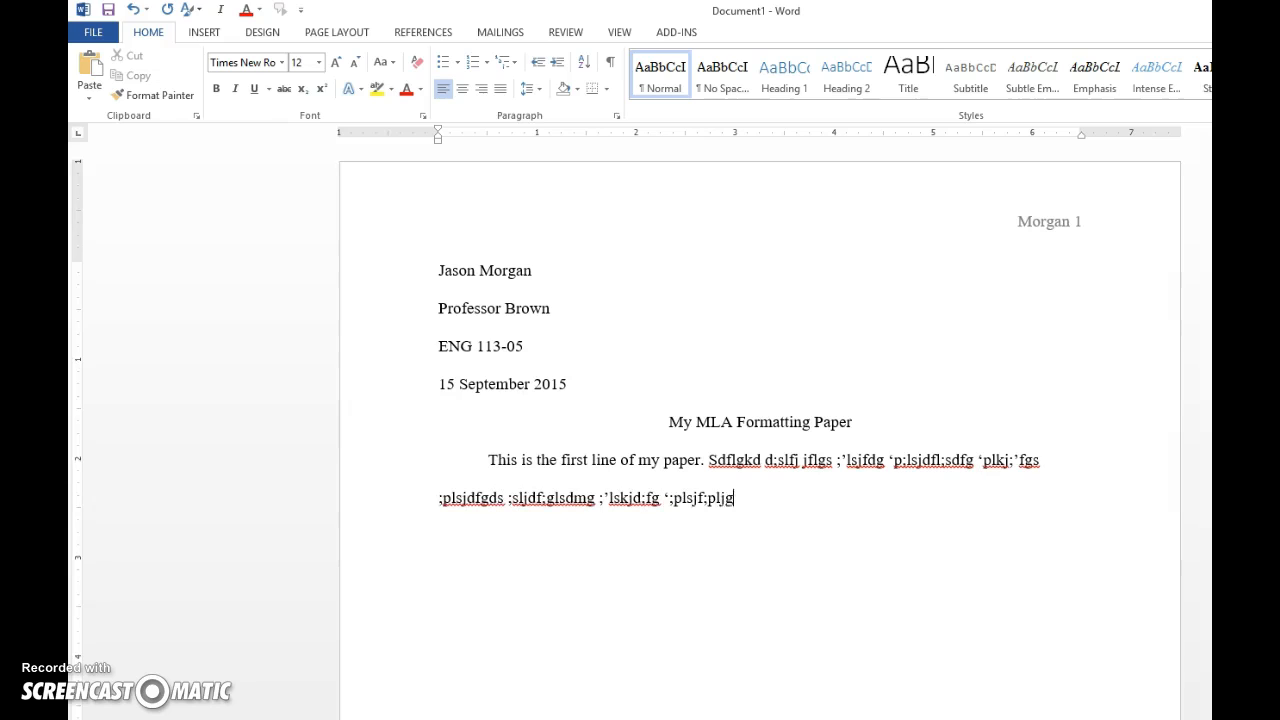
type("f;gs ;lksjdfg'l;j.")
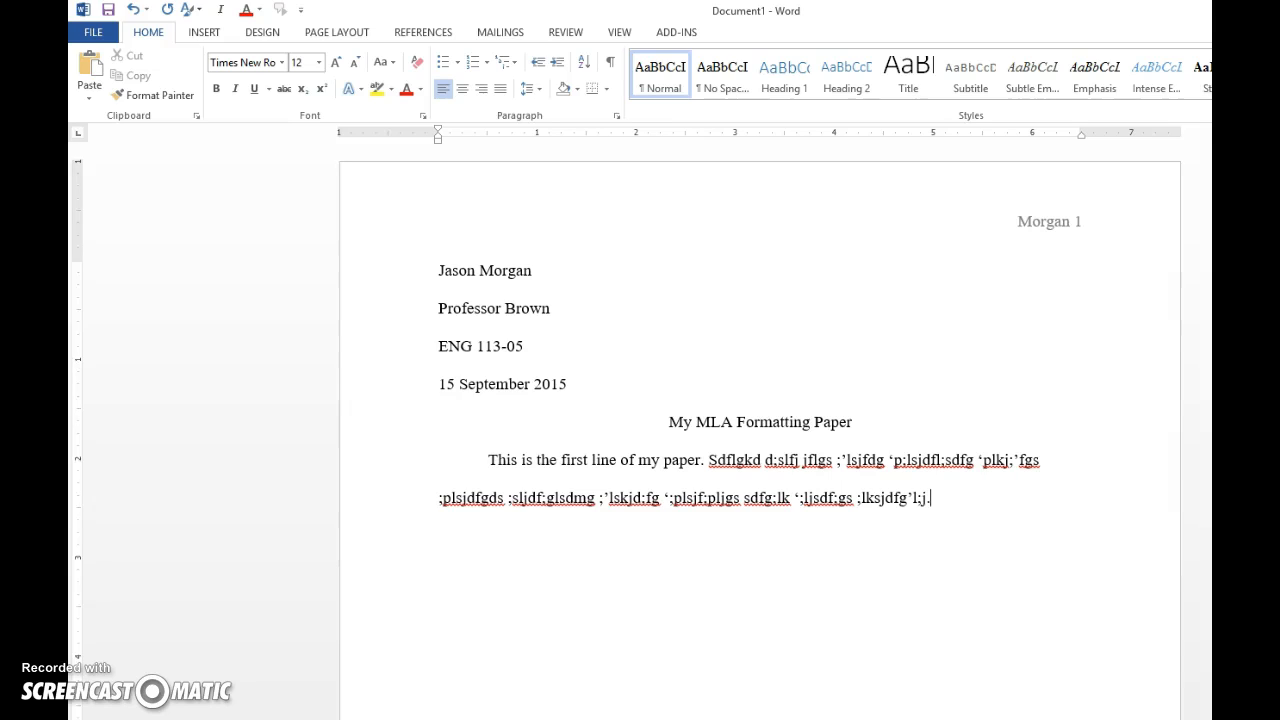
key("Return")
Type the second paragraph 'This is the second paragraph in this paper.' and select part of it.
type("This is the se")
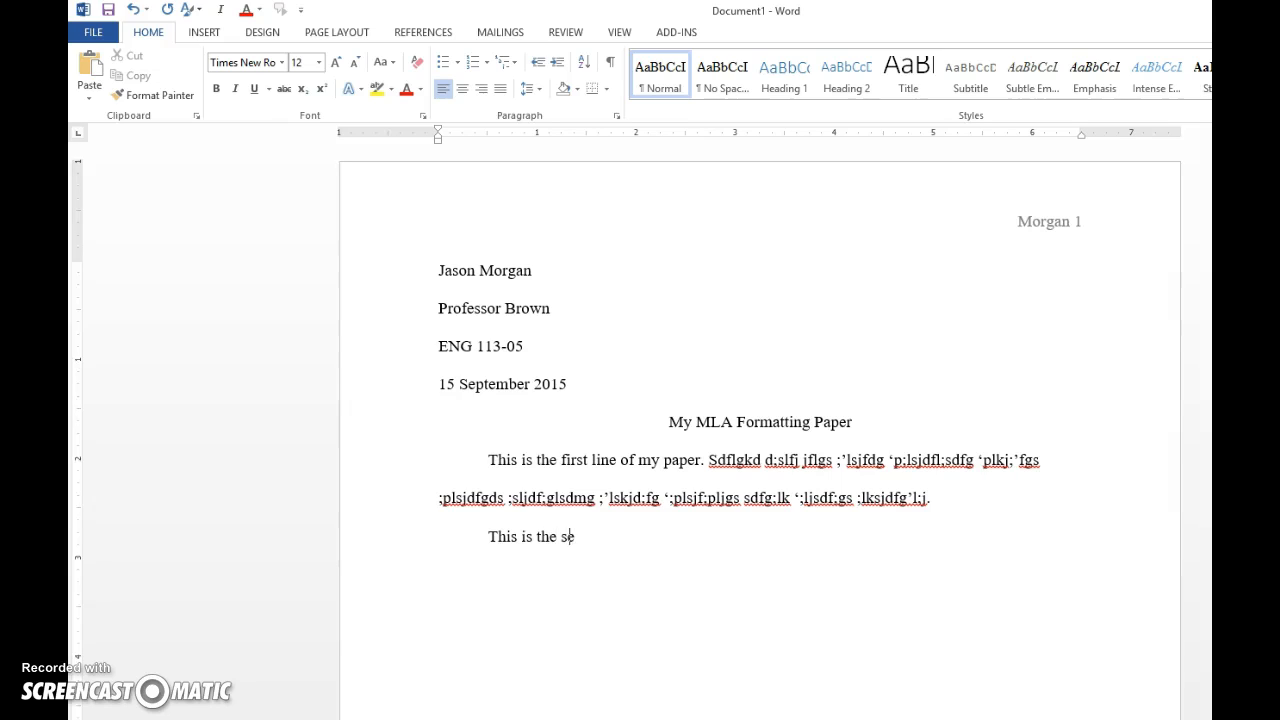
type("cond paragraph in this paper.")
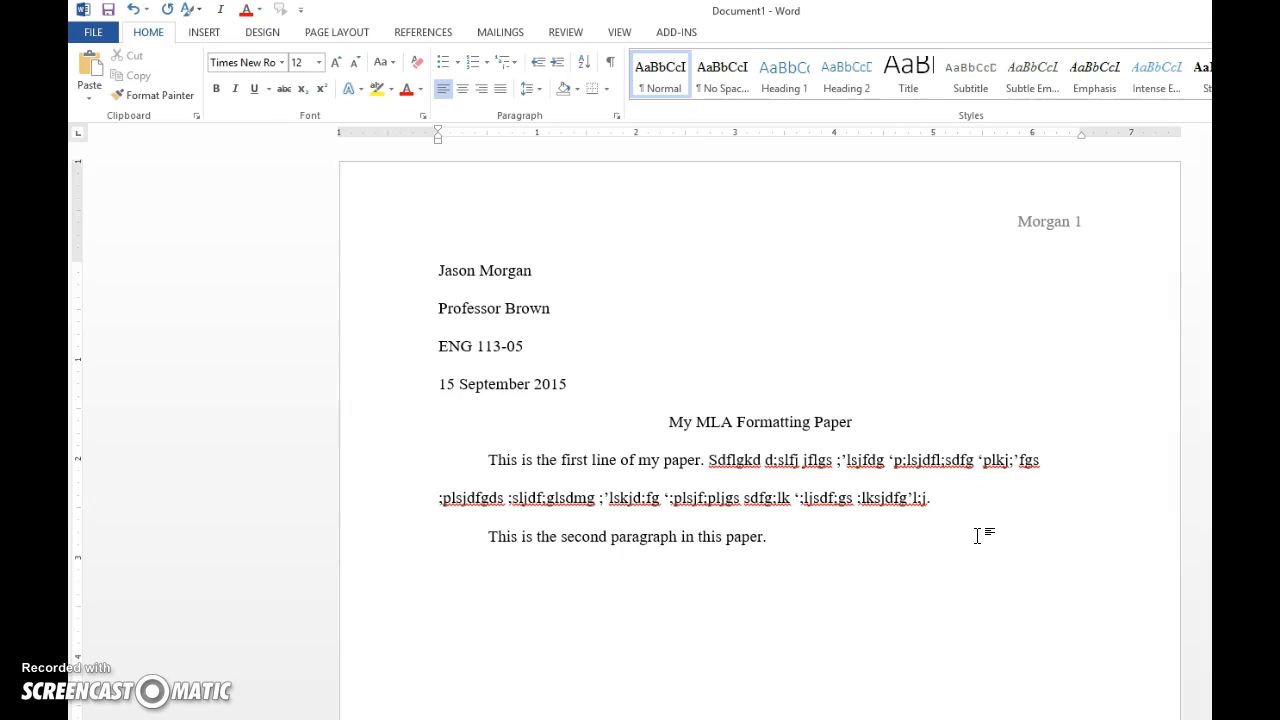
left_click_drag(977, 536, 797, 538)
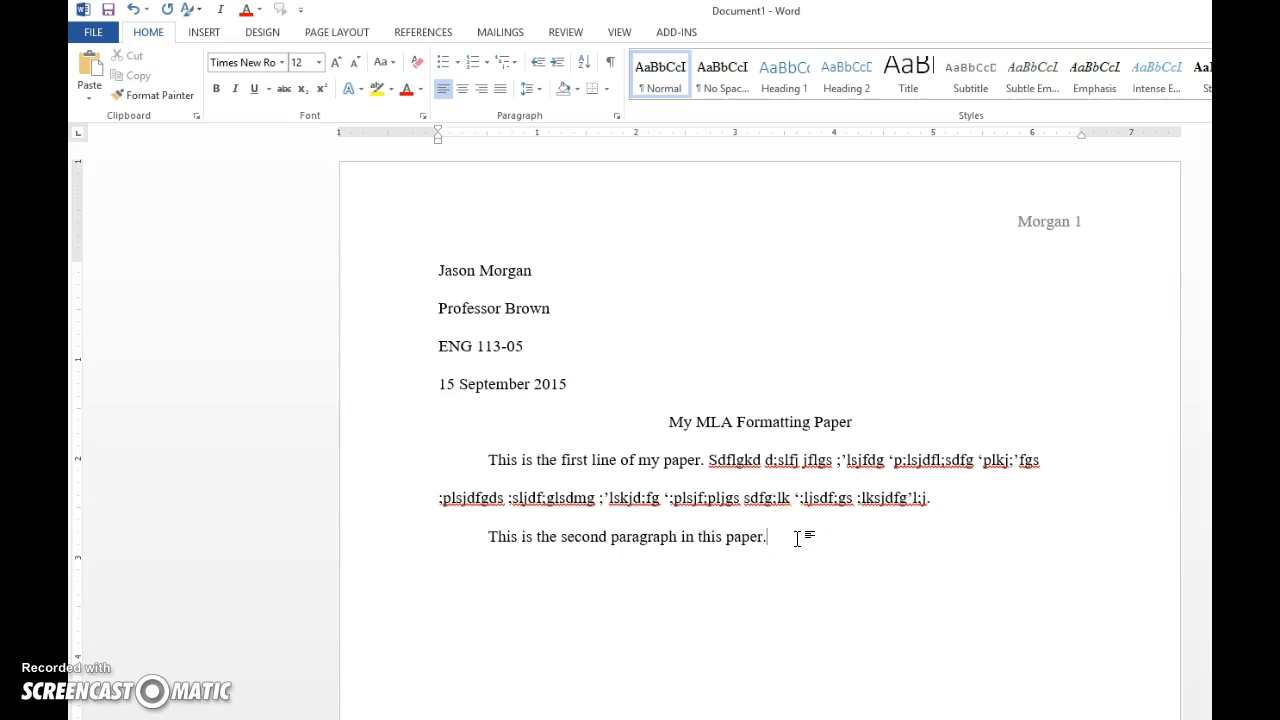